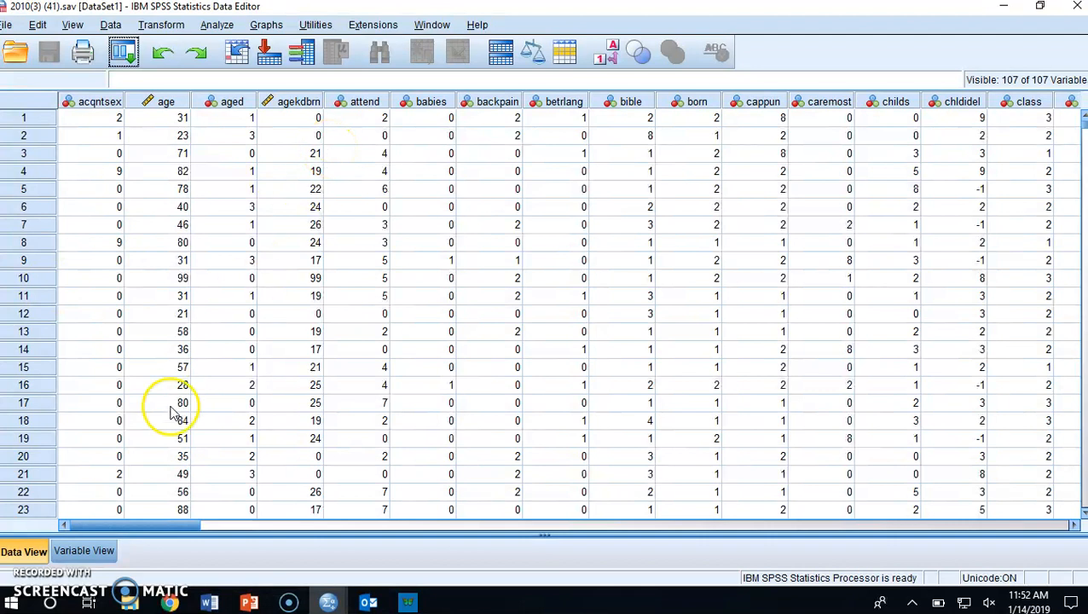
- Open the Frequencies analysis and display its source list by variable names
click(171, 526)
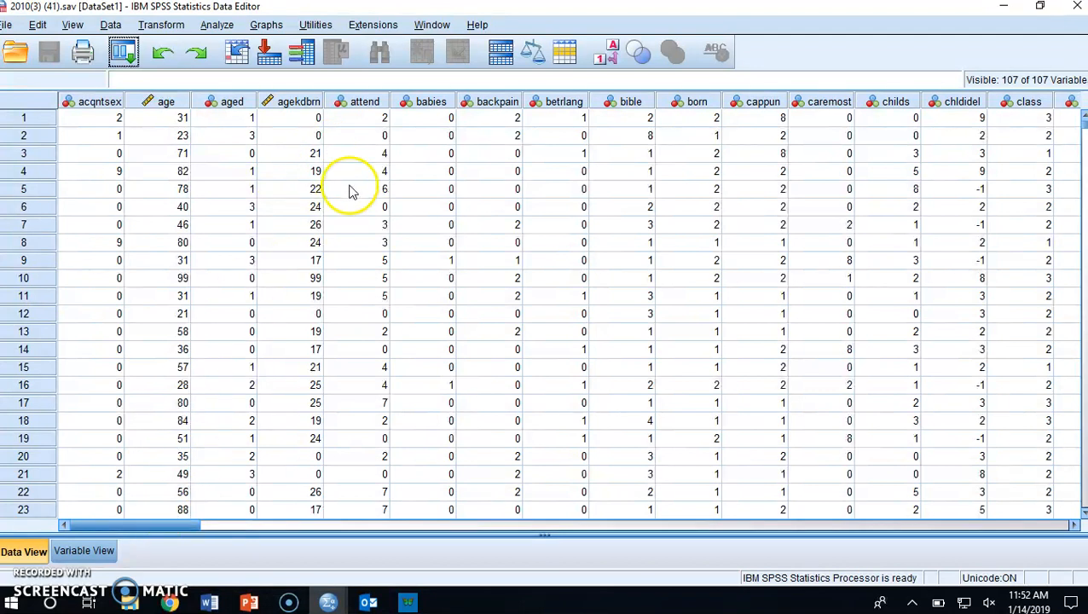
drag(183, 522, 255, 554)
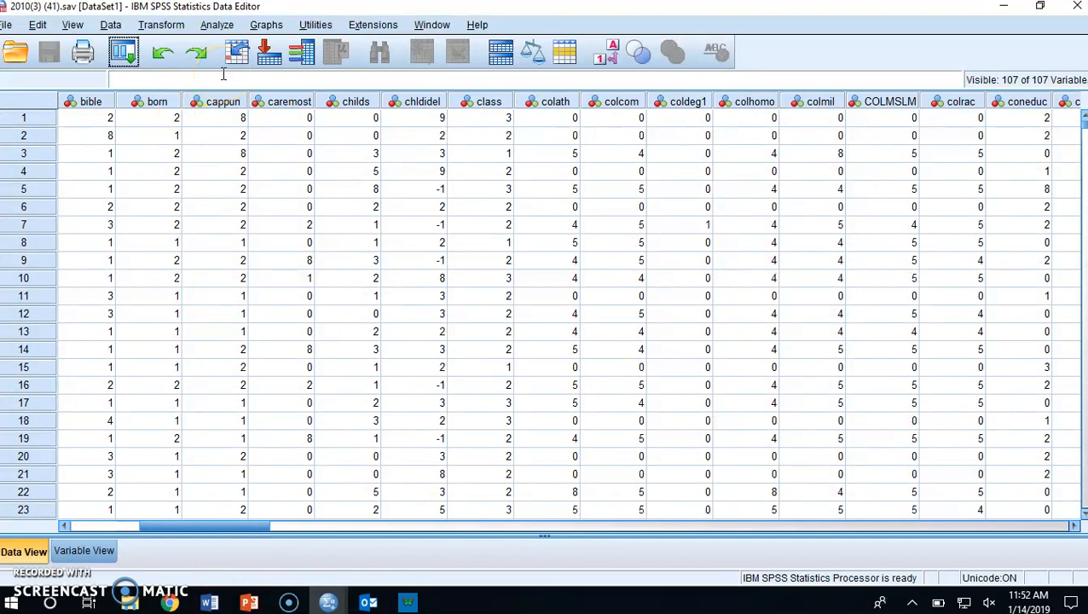
click(222, 25)
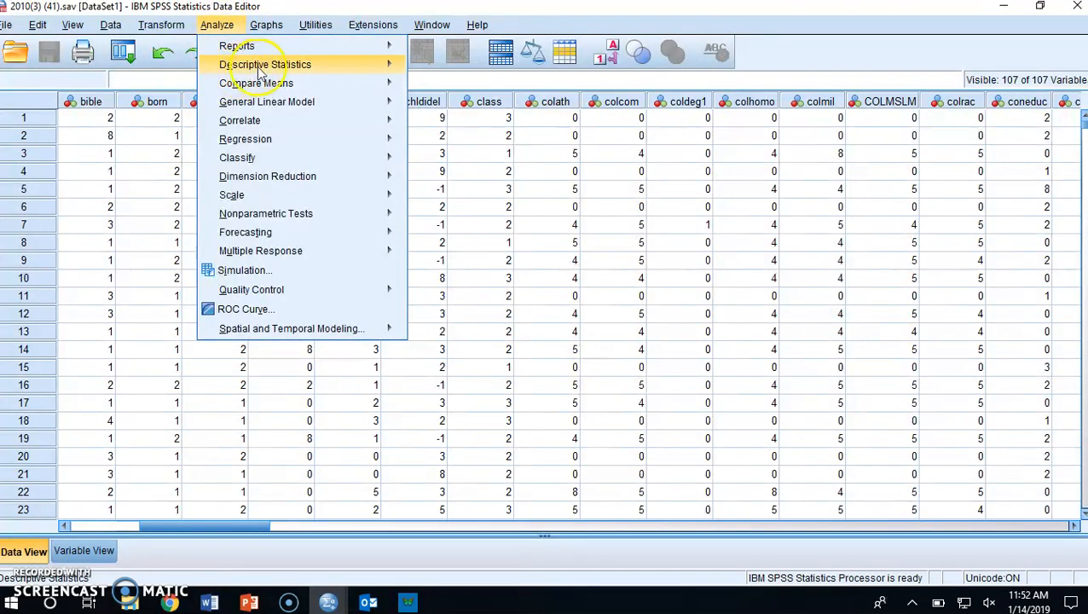
click(345, 66)
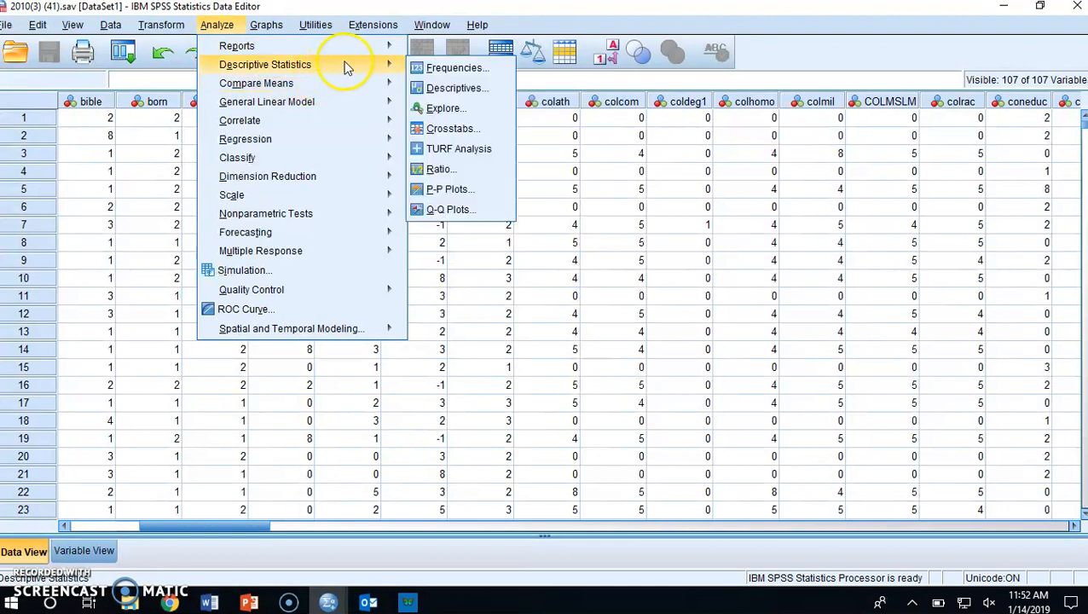
click(452, 68)
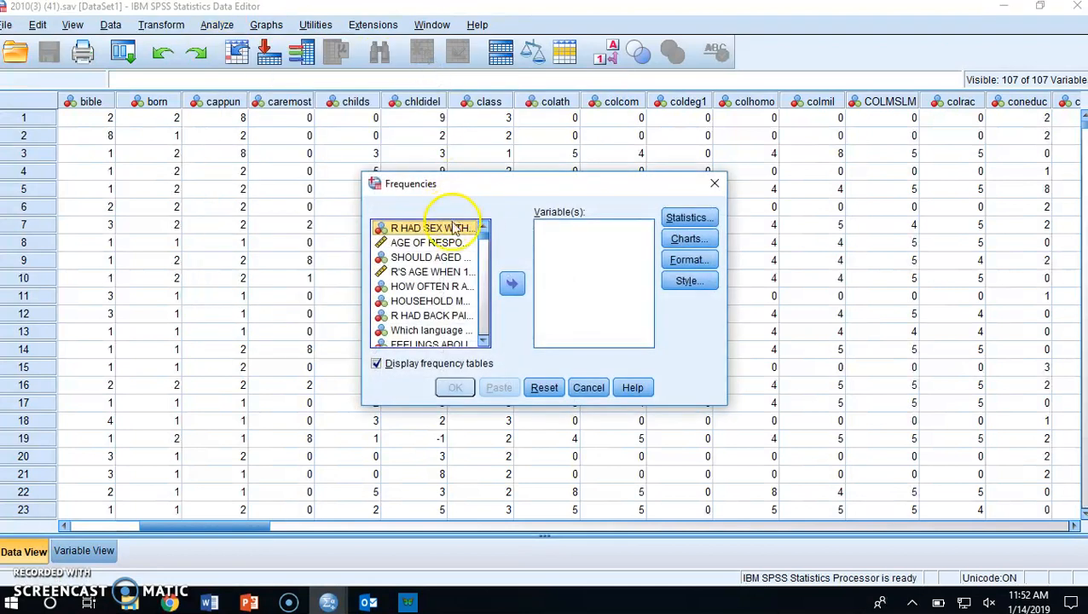
right_click(444, 271)
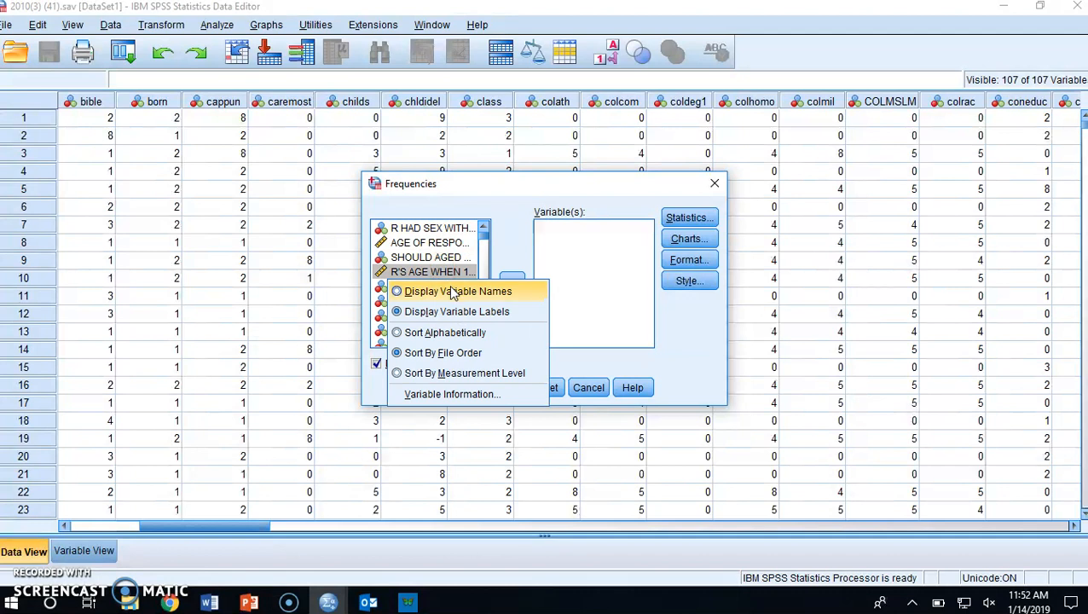
click(452, 290)
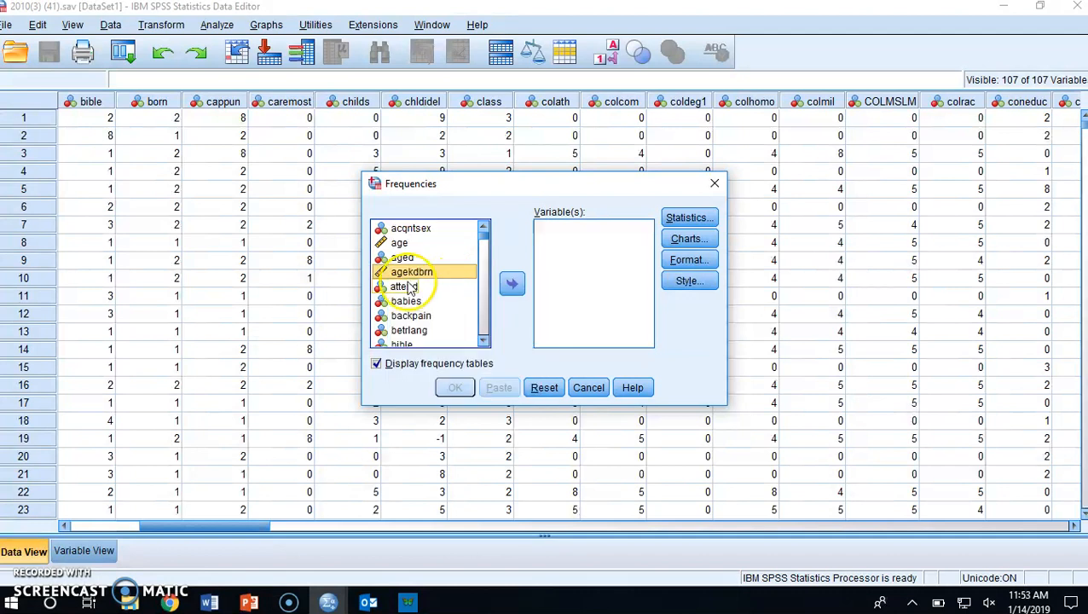
- Add the variables attend and cappun to the frequency analysis
click(444, 290)
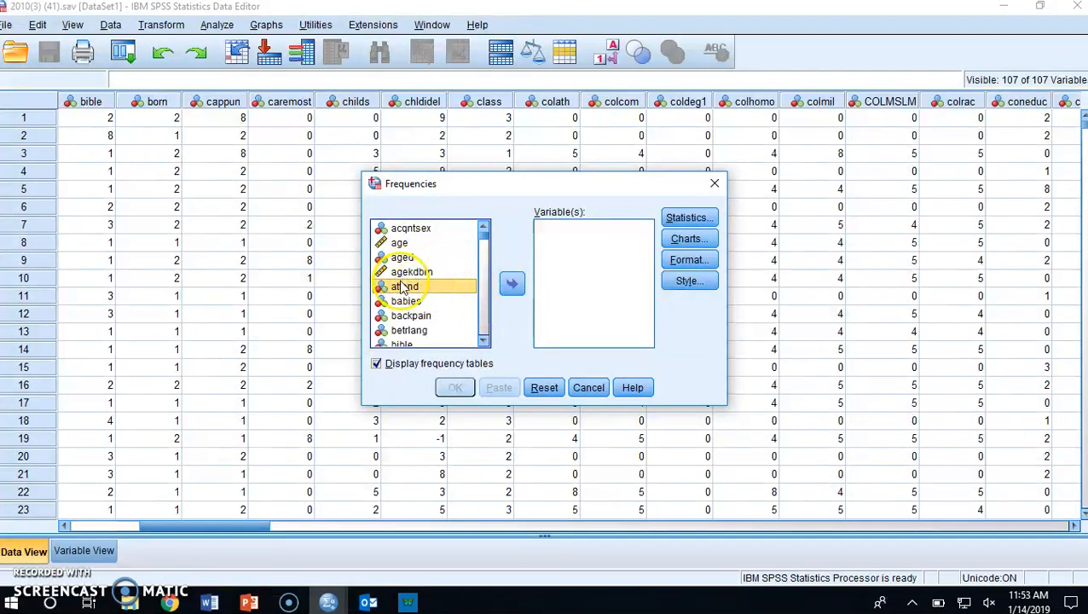
double_click(407, 288)
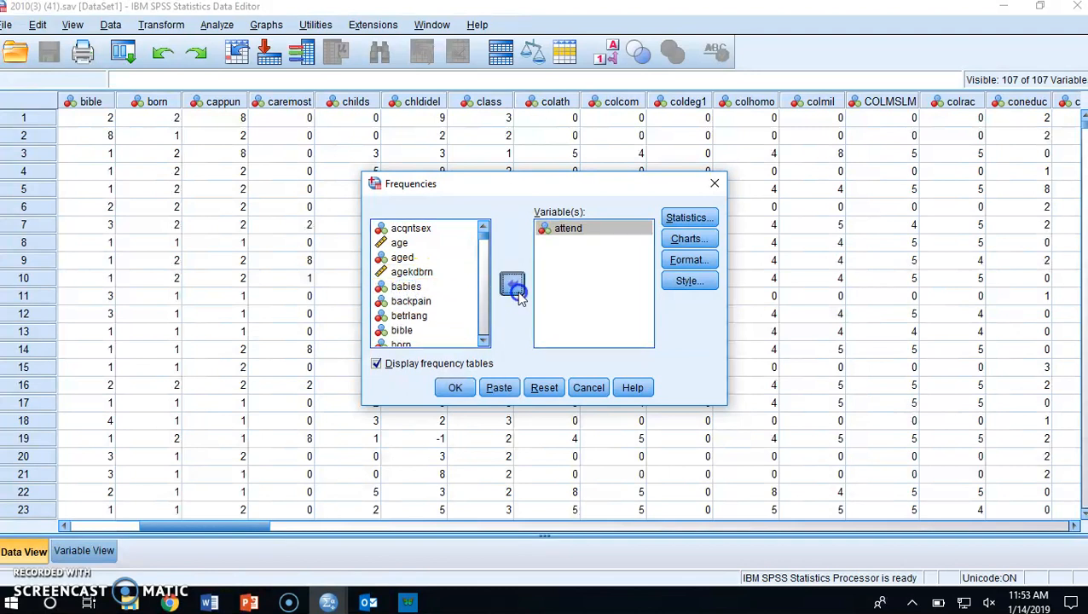
click(512, 284)
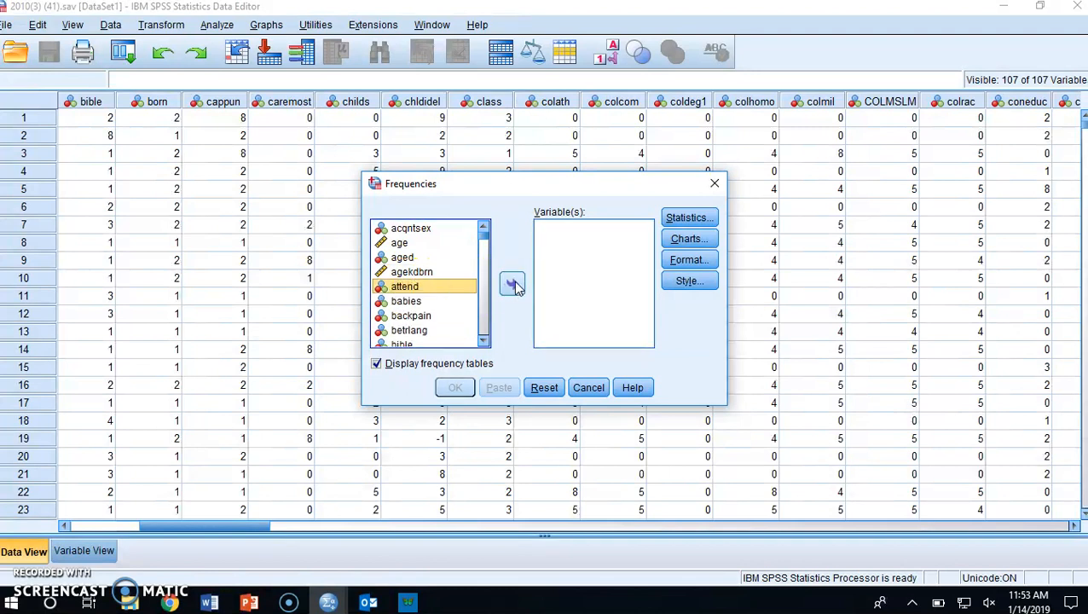
click(513, 285)
scroll(410, 277, down, 2)
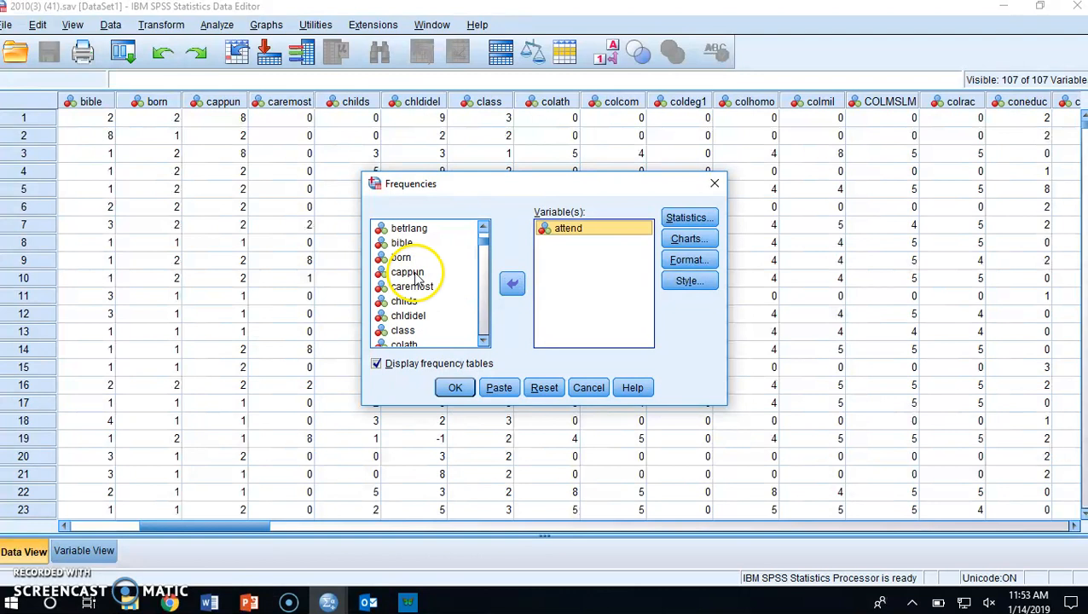
click(412, 272)
click(513, 284)
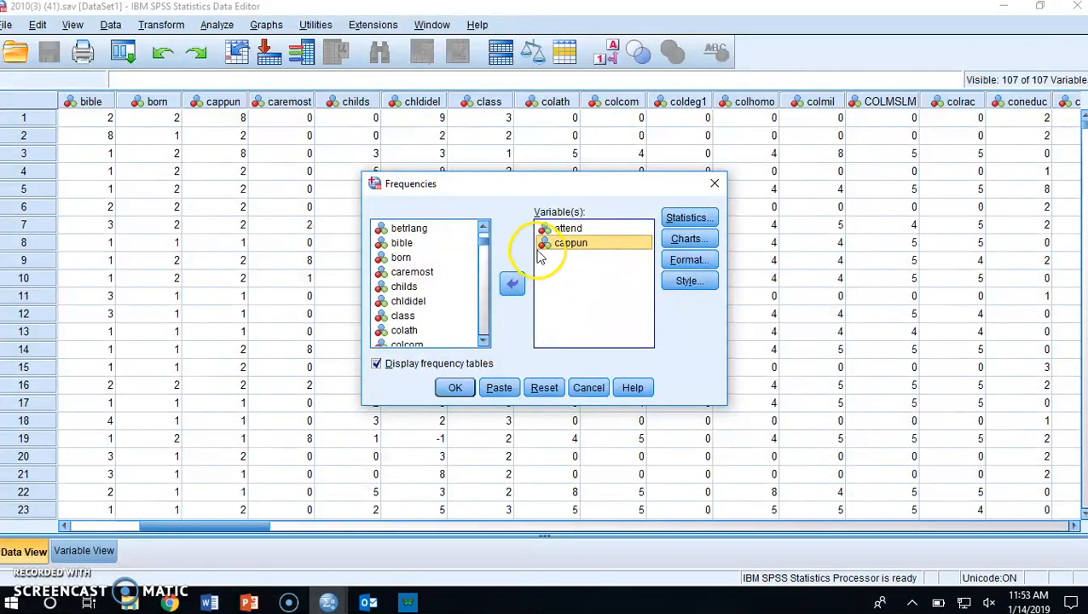
- Request bar charts with percentages as chart values and run the frequency analysis
click(676, 241)
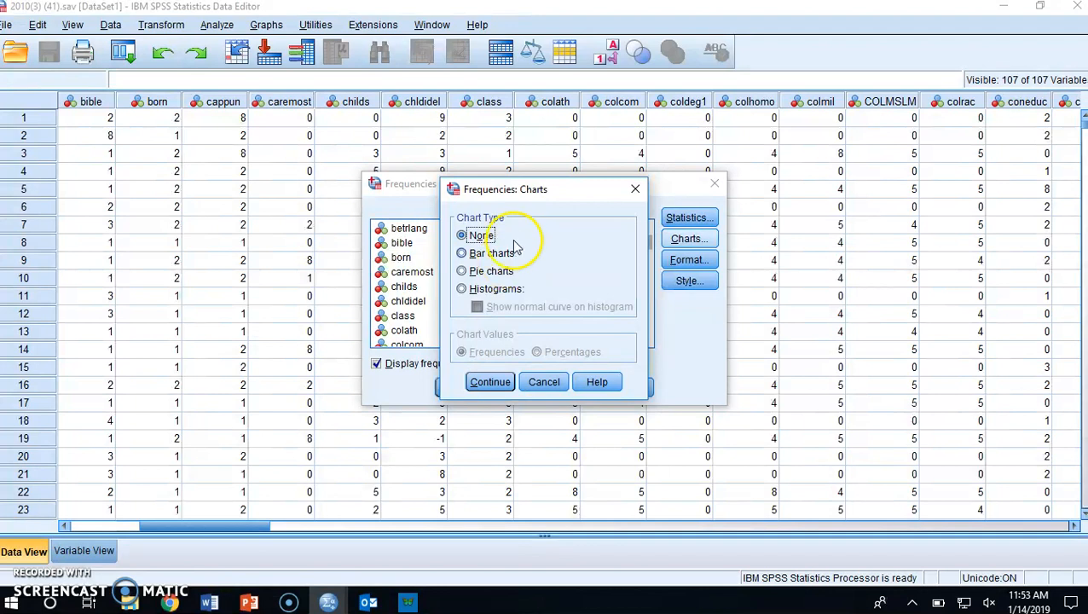
drag(545, 189, 519, 189)
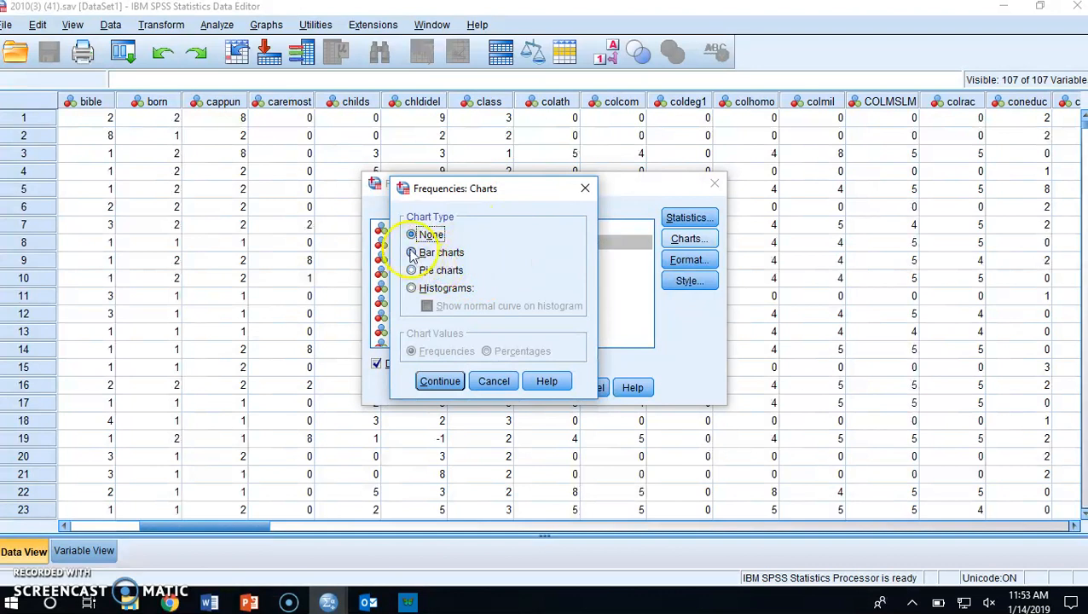
click(423, 255)
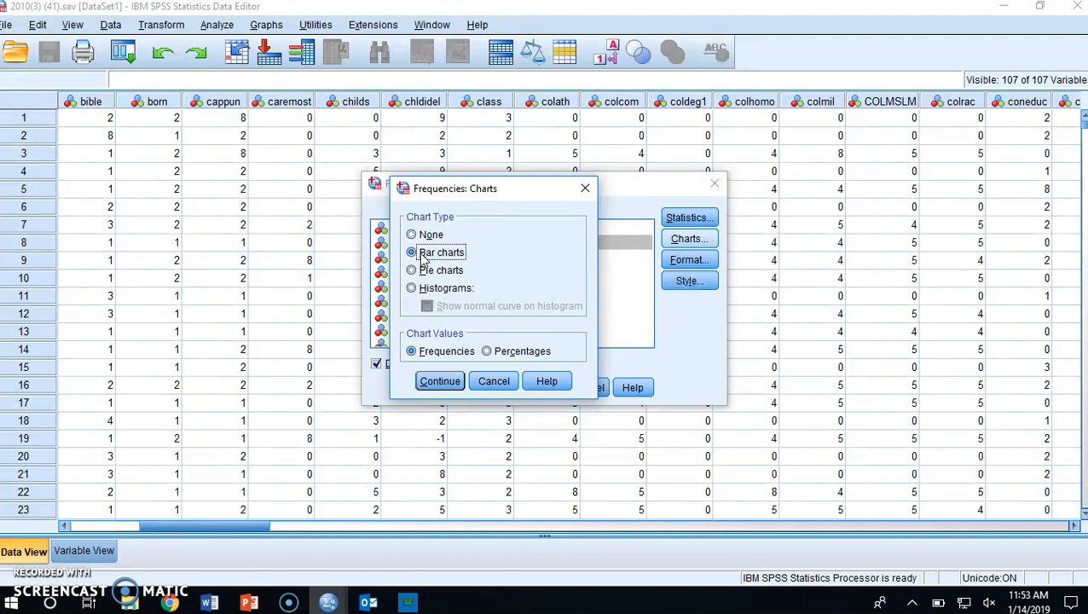
click(487, 352)
click(441, 382)
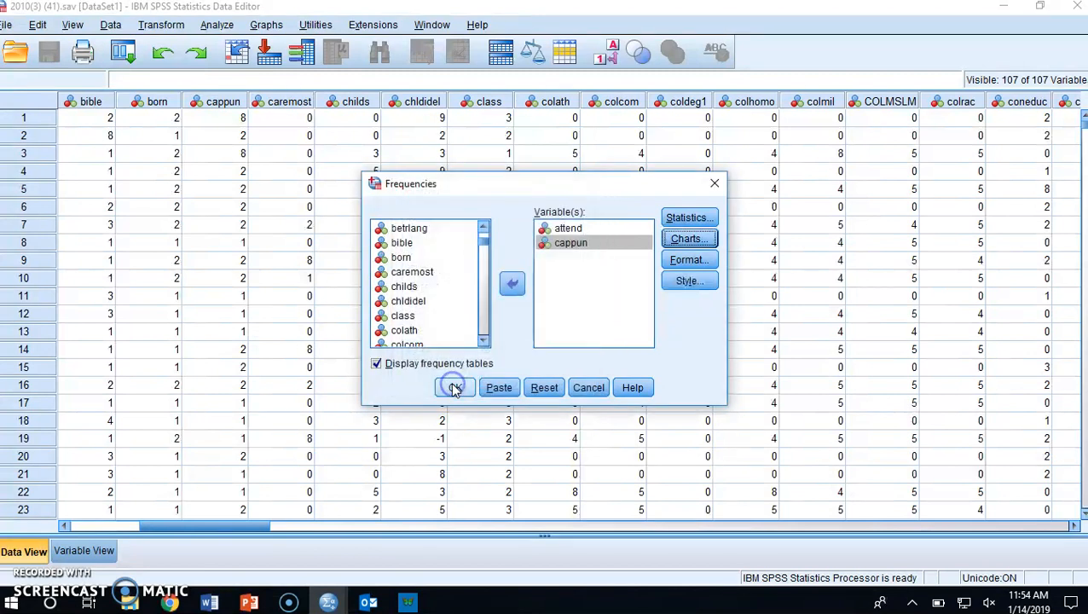
click(455, 389)
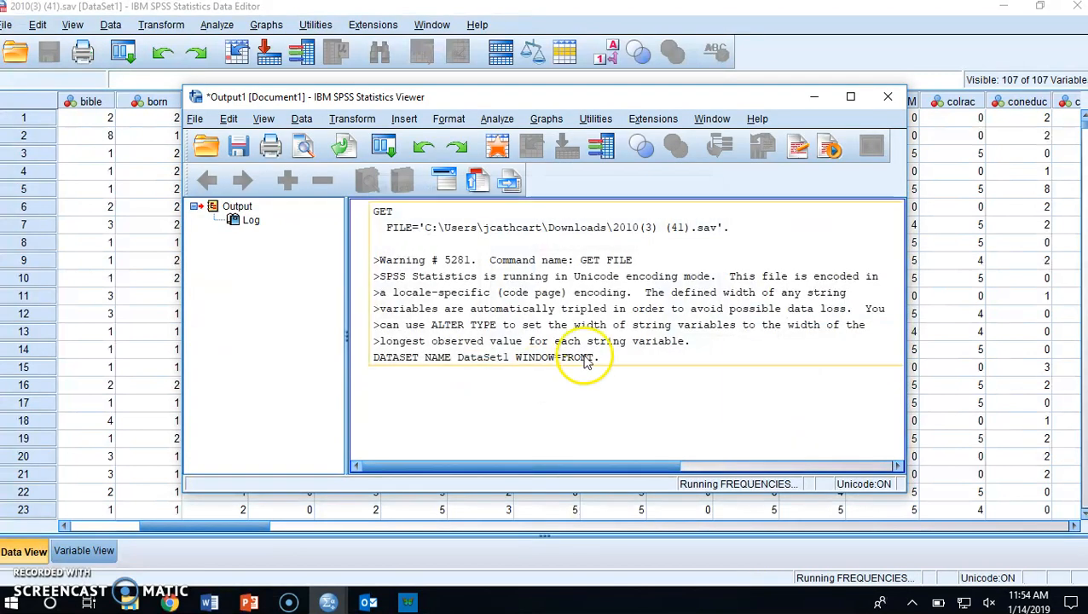
- Maximize the output viewer and examine the frequency tables and bar charts for religious service attendance and death penalty opinion
click(850, 97)
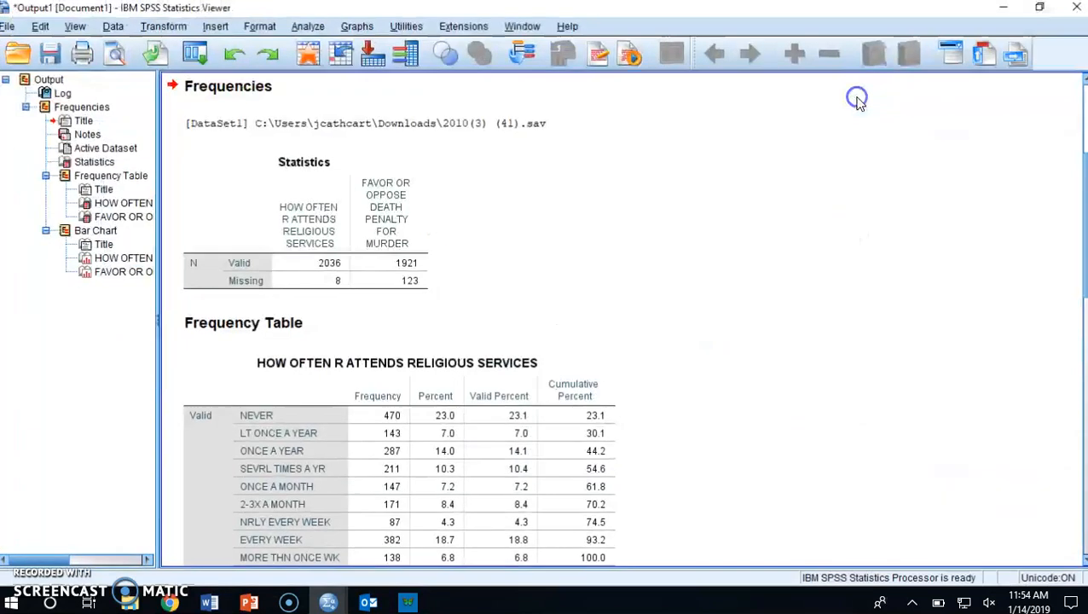
scroll(855, 238, down, 3)
scroll(859, 242, down, 1)
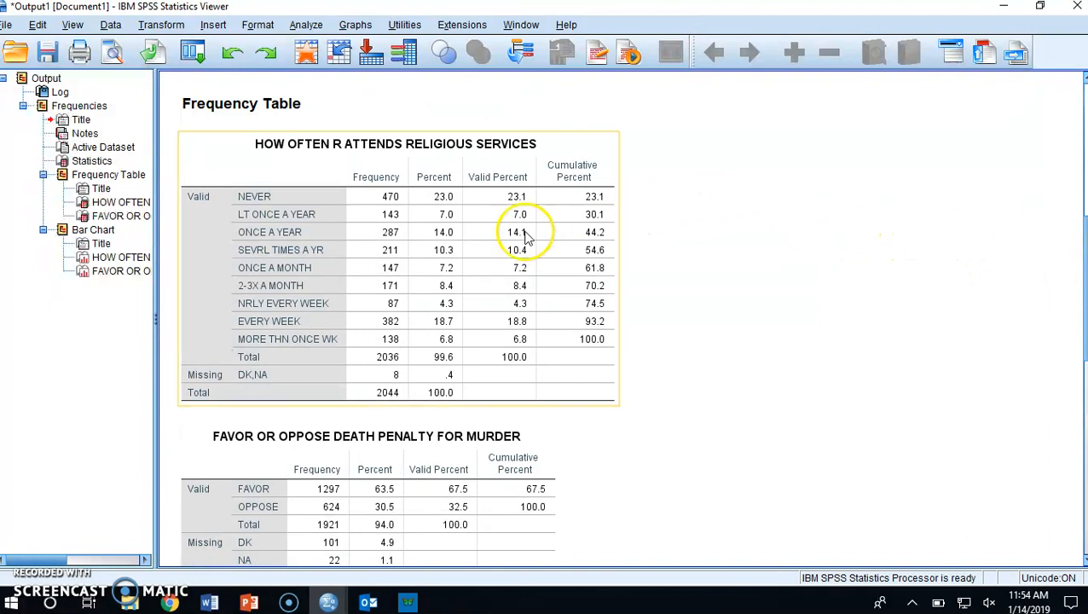
scroll(853, 196, down, 2)
scroll(919, 222, down, 1)
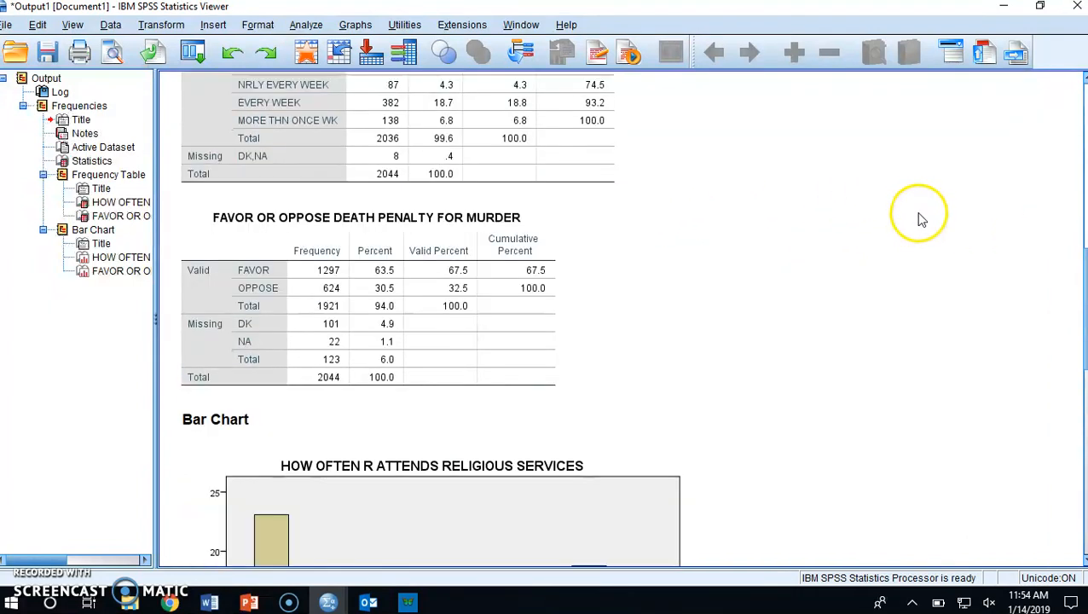
click(424, 293)
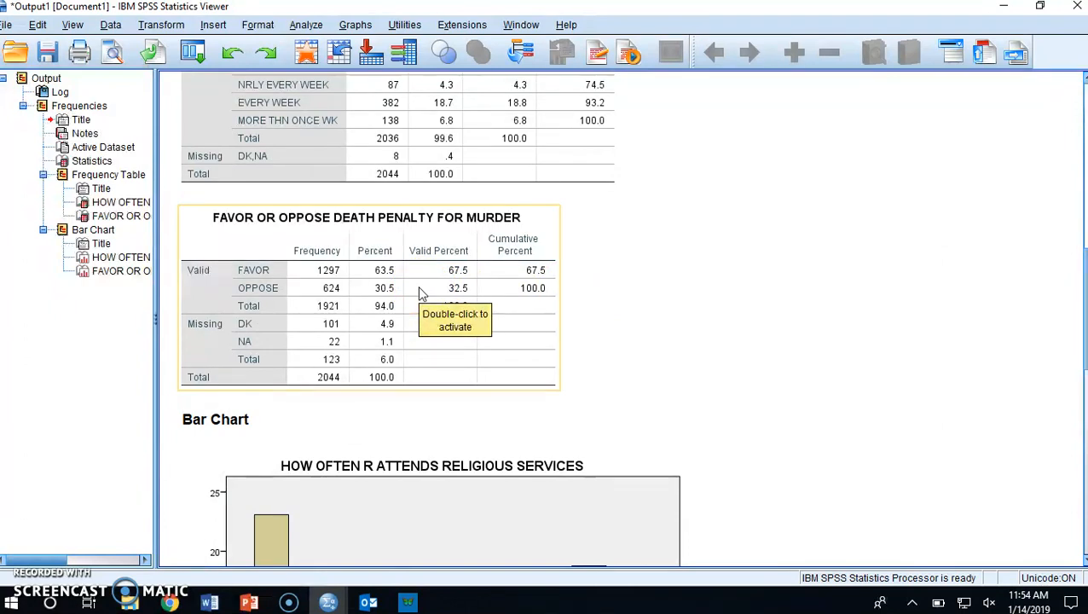
scroll(636, 306, down, 3)
scroll(847, 284, down, 1)
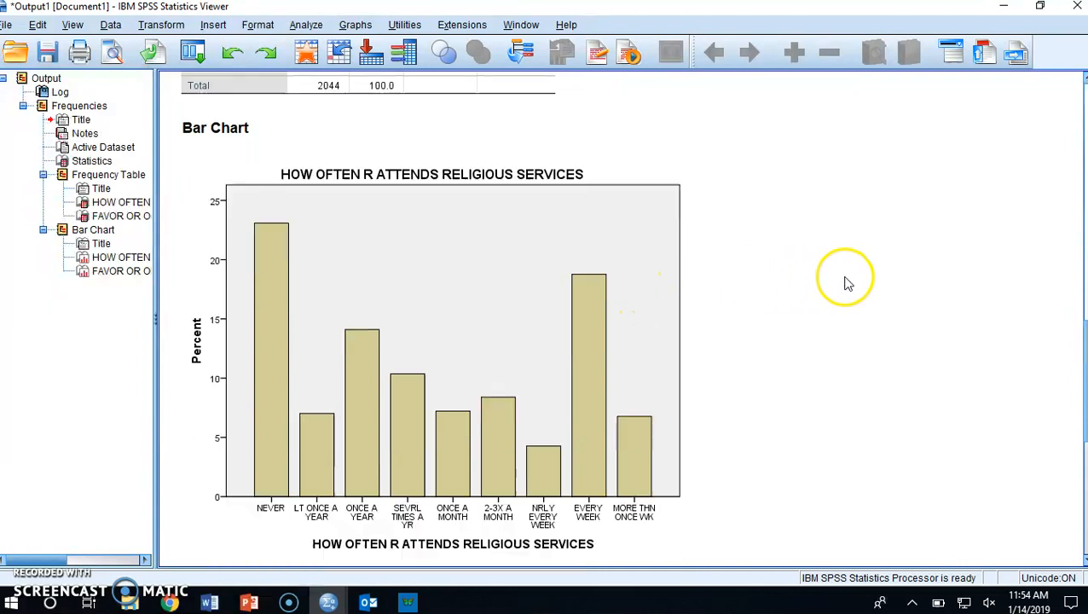
scroll(855, 263, down, 4)
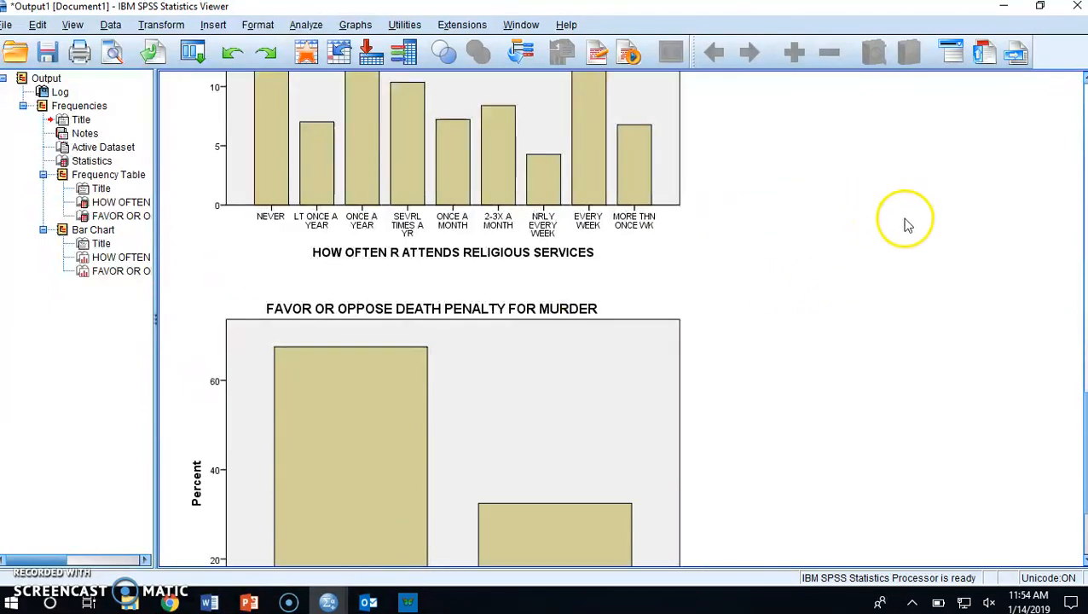
scroll(767, 256, down, 2)
click(559, 315)
scroll(602, 315, down, 1)
scroll(620, 348, up, 3)
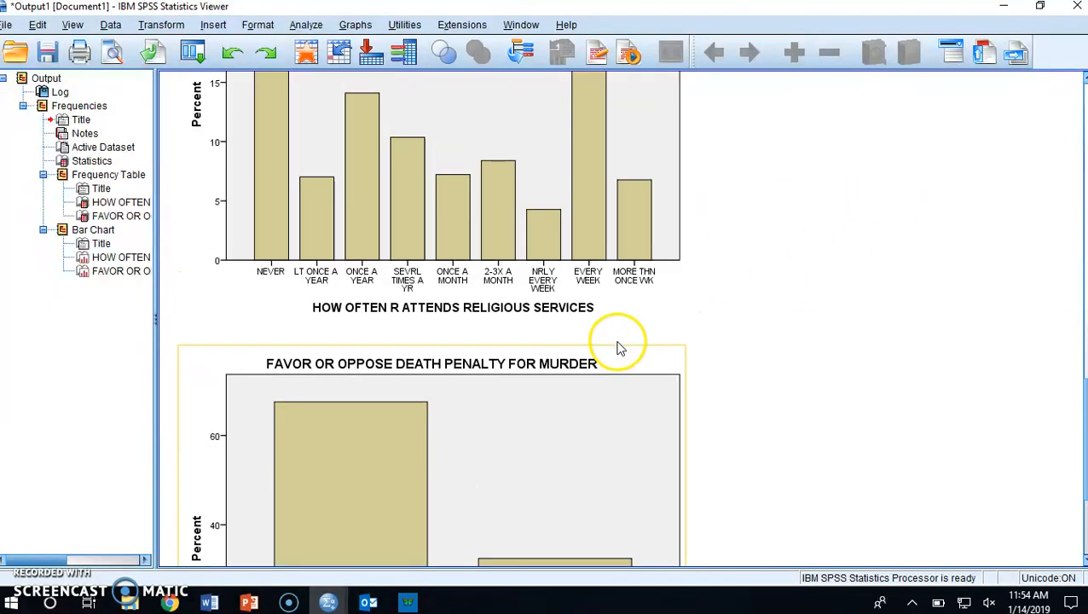
scroll(627, 350, up, 4)
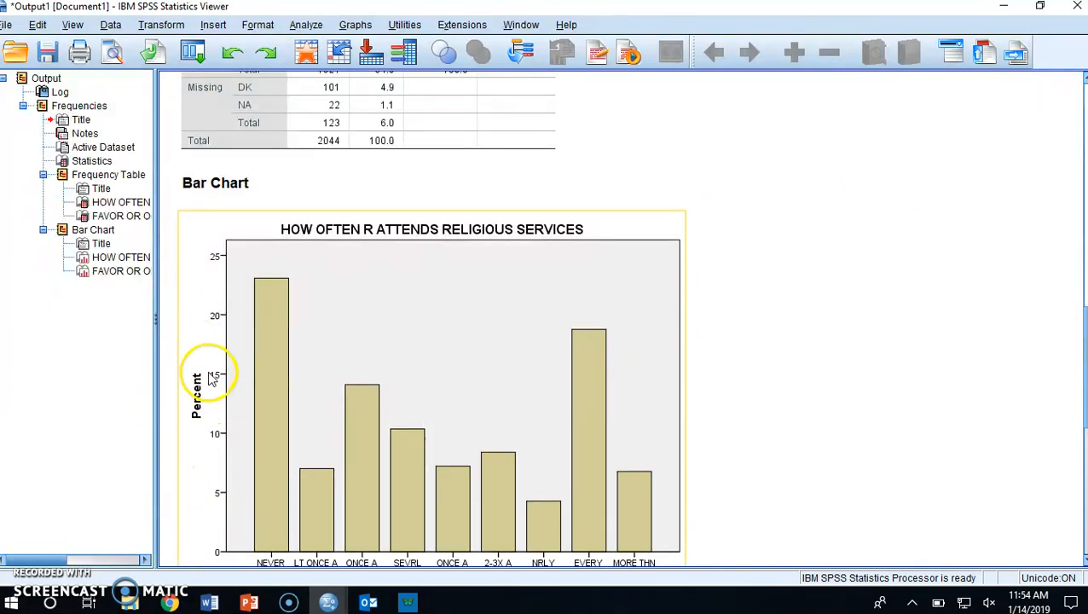
scroll(209, 376, down, 7)
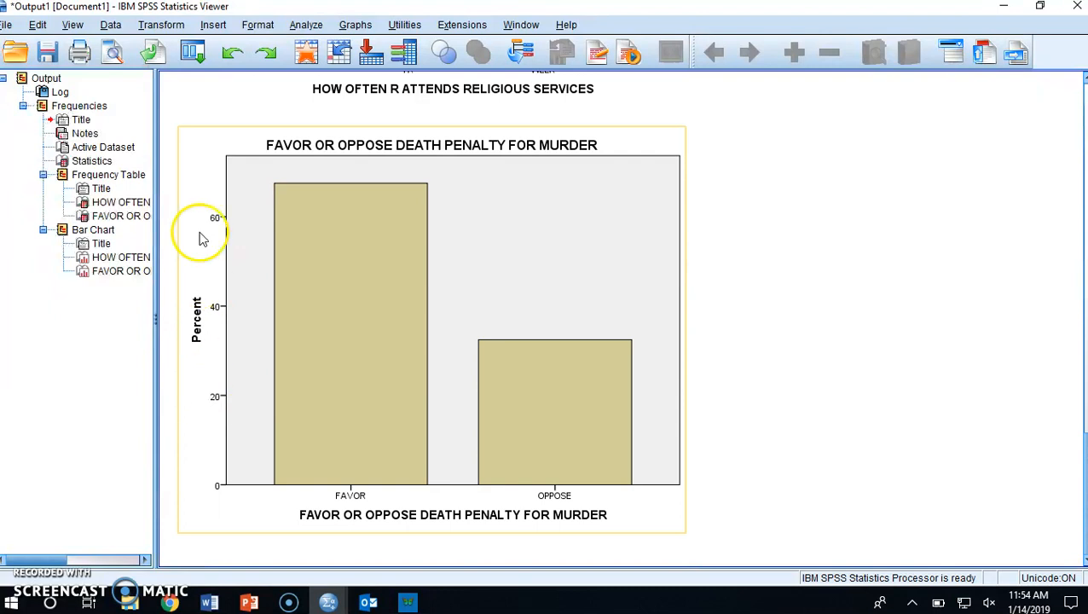
scroll(194, 338, up, 3)
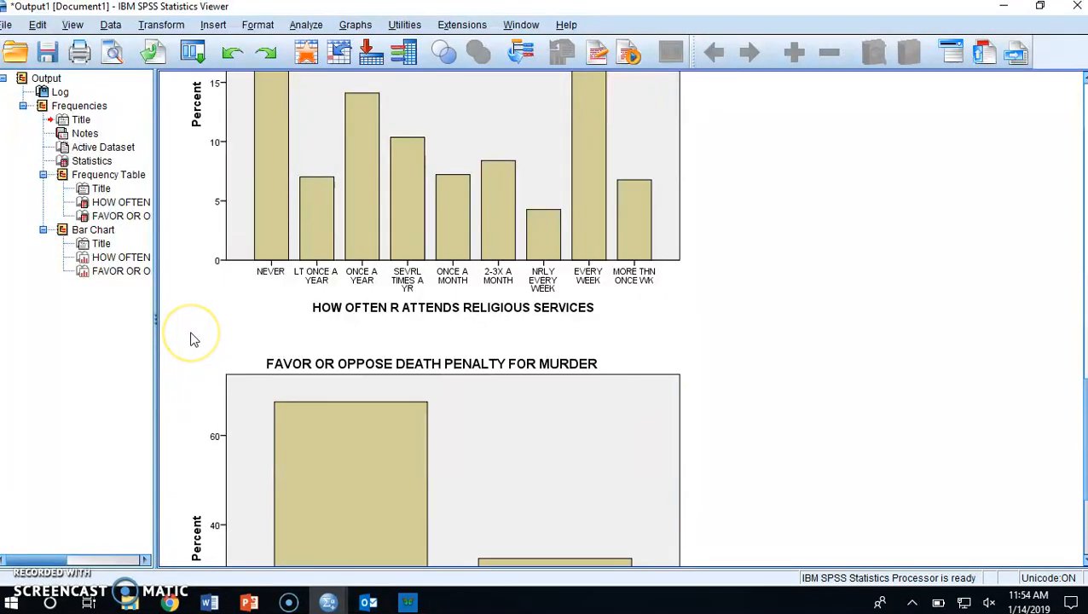
click(243, 195)
scroll(240, 223, up, 1)
click(907, 211)
scroll(930, 247, up, 3)
scroll(930, 247, up, 10)
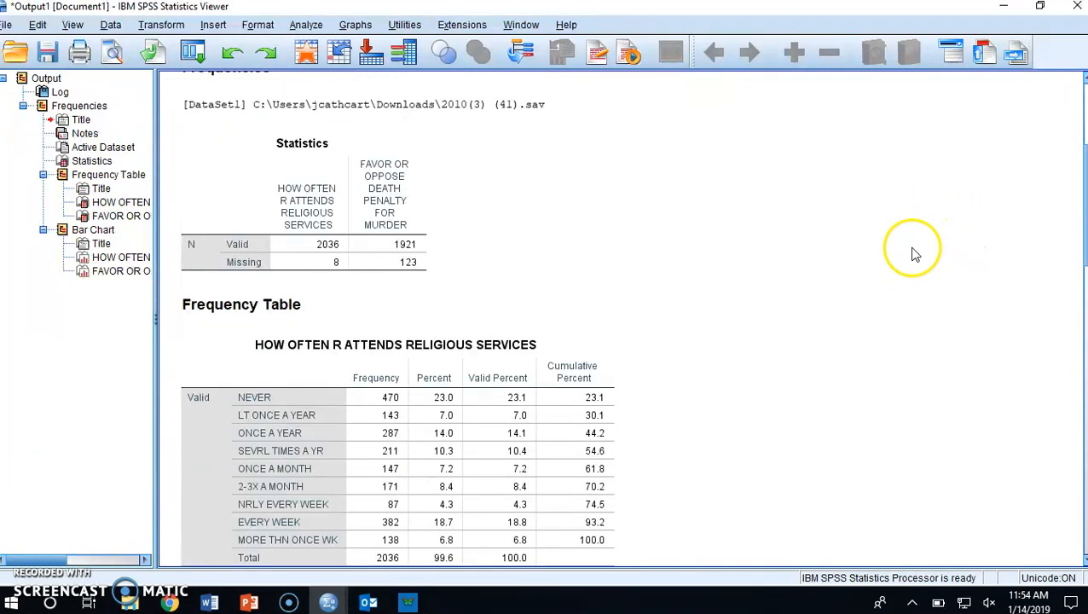
scroll(912, 249, down, 3)
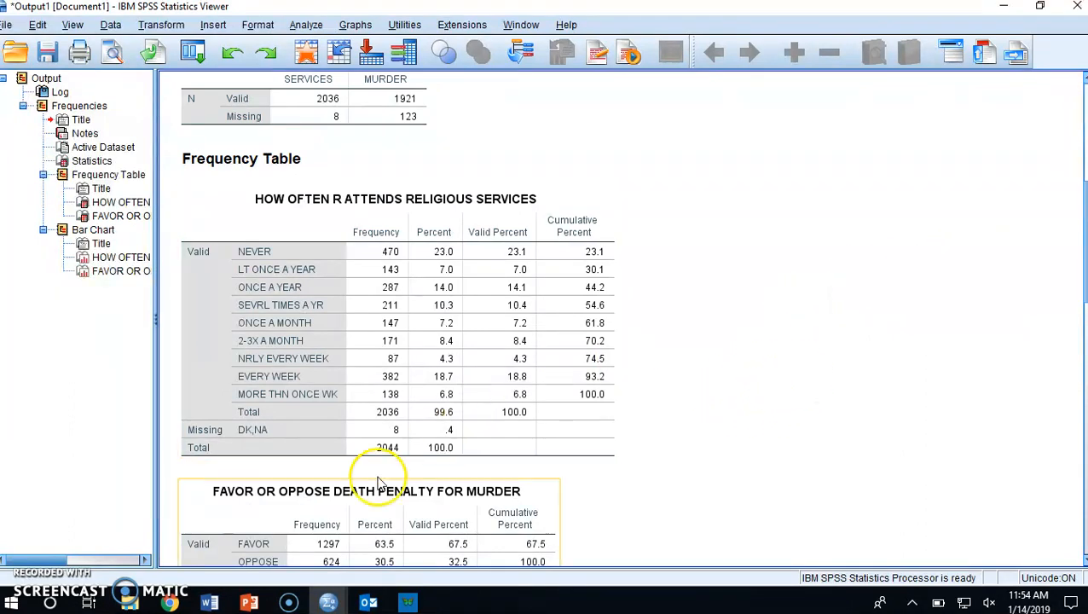
- Switch to Chrome and start a reply to the Tables and Charts discussion
click(171, 603)
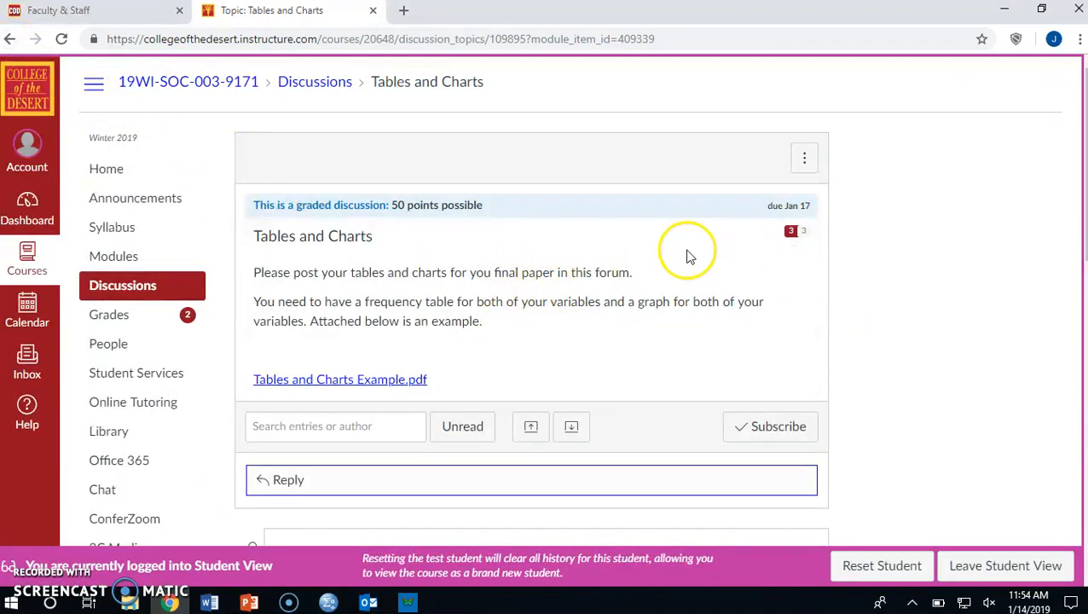
click(342, 483)
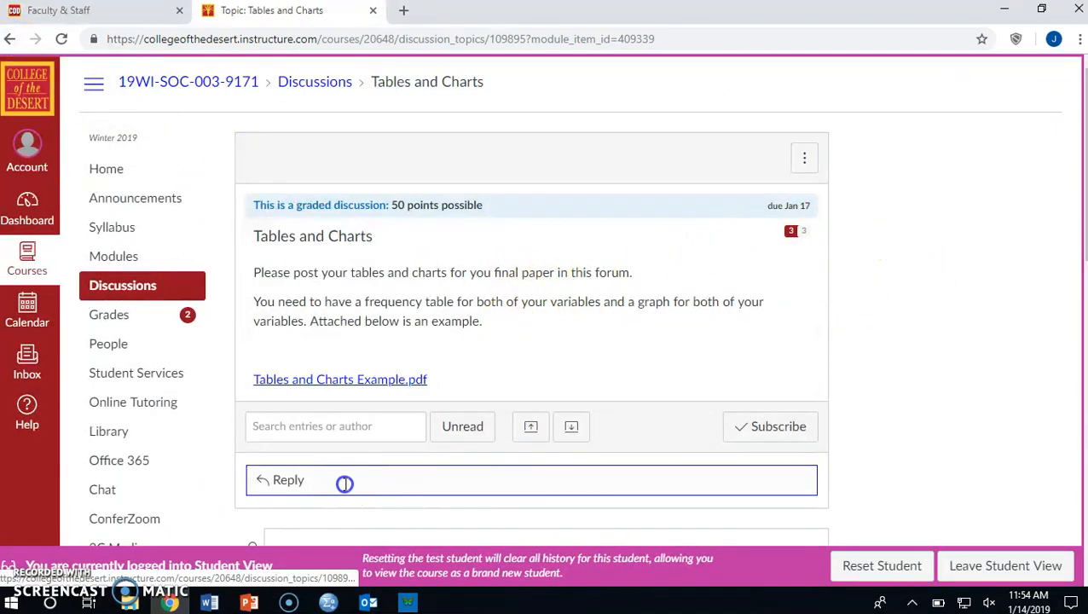
scroll(731, 281, down, 5)
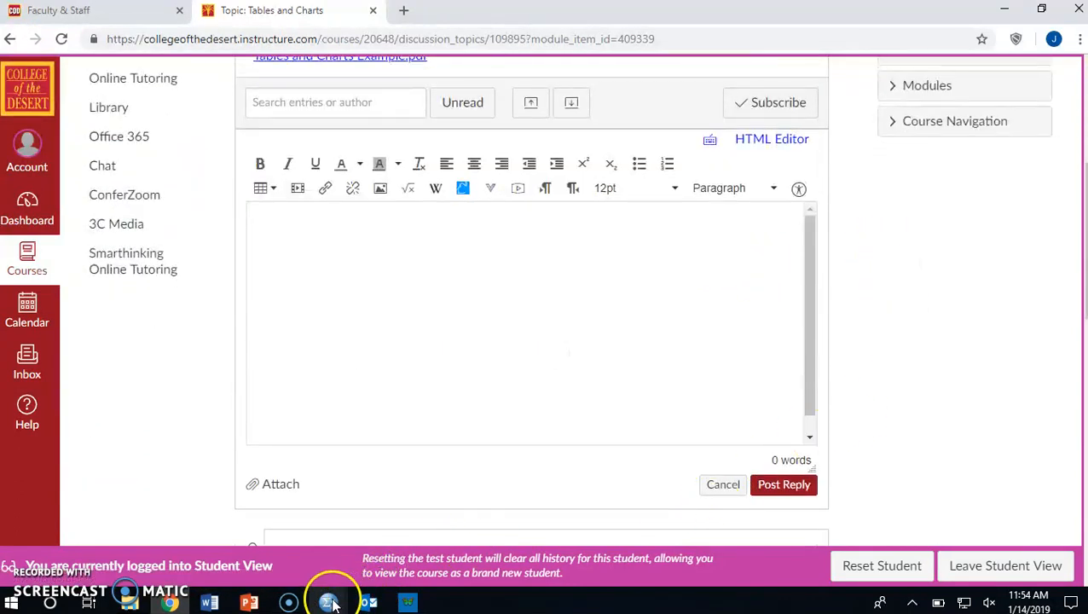
- Switch to the SPSS output viewer and copy the frequency table for how often respondents attend religious services
mouse_move(328, 597)
click(318, 560)
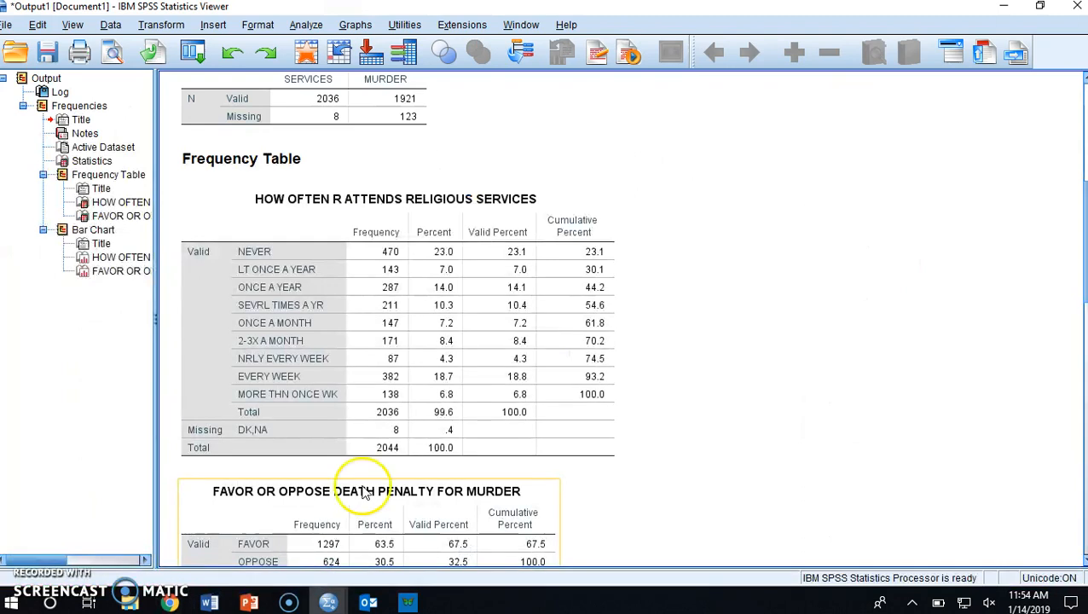
click(349, 327)
right_click(355, 328)
click(394, 358)
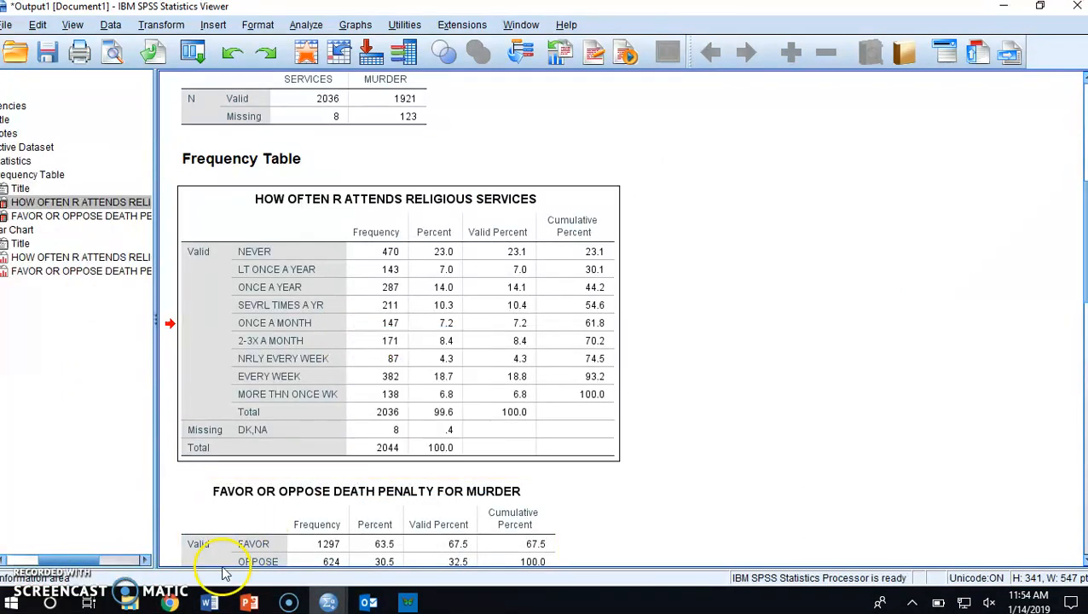
- Switch to Chrome and try pasting the religious service attendance frequency table directly into the discussion reply
click(170, 603)
click(341, 315)
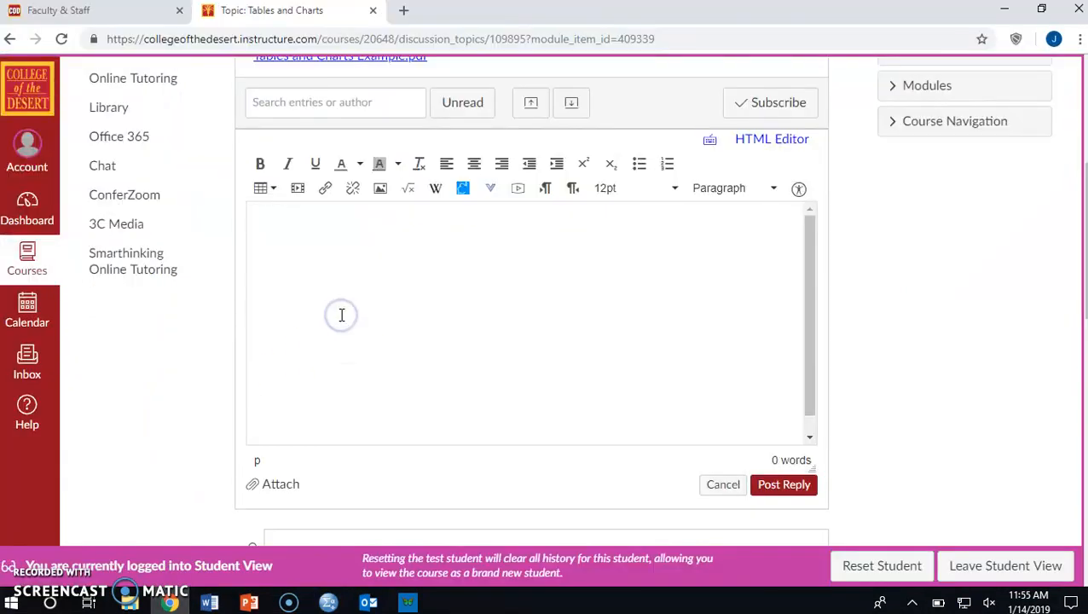
key(ctrl+v)
scroll(521, 324, up, 3)
scroll(521, 324, up, 3)
scroll(734, 267, down, 2)
scroll(770, 306, down, 1)
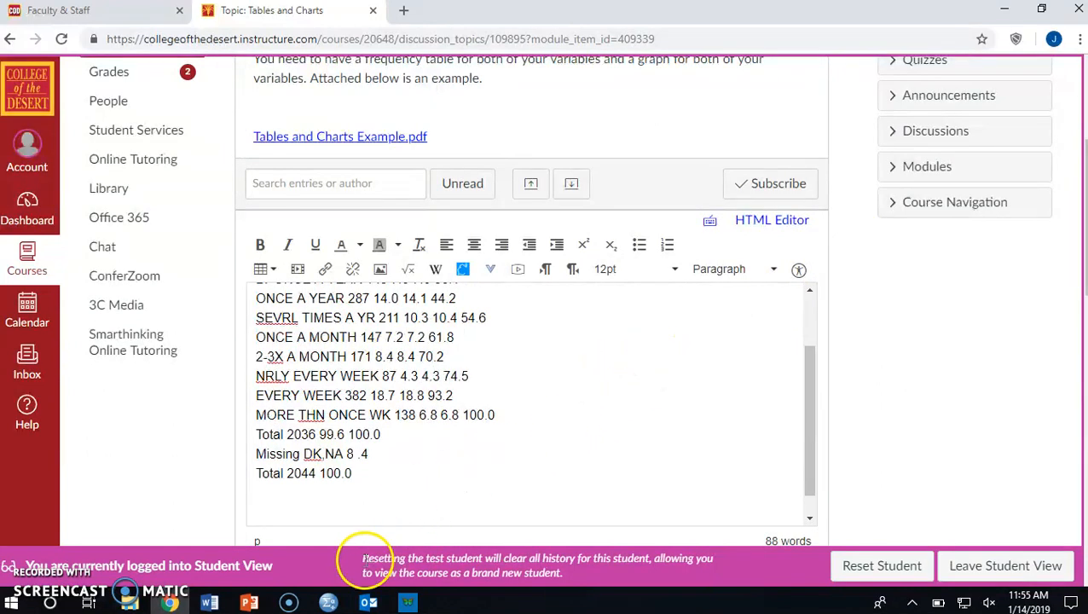
- Switch to the SPSS output viewer and copy the bar chart for how often respondents attend religious services
mouse_move(328, 603)
click(272, 539)
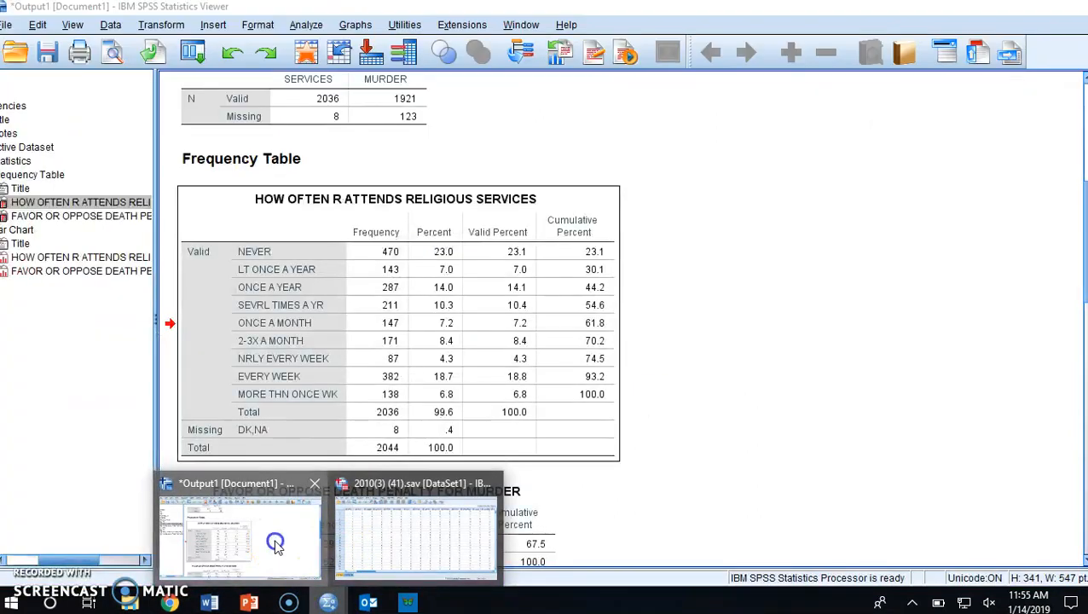
scroll(826, 313, down, 5)
click(425, 235)
right_click(427, 235)
click(452, 267)
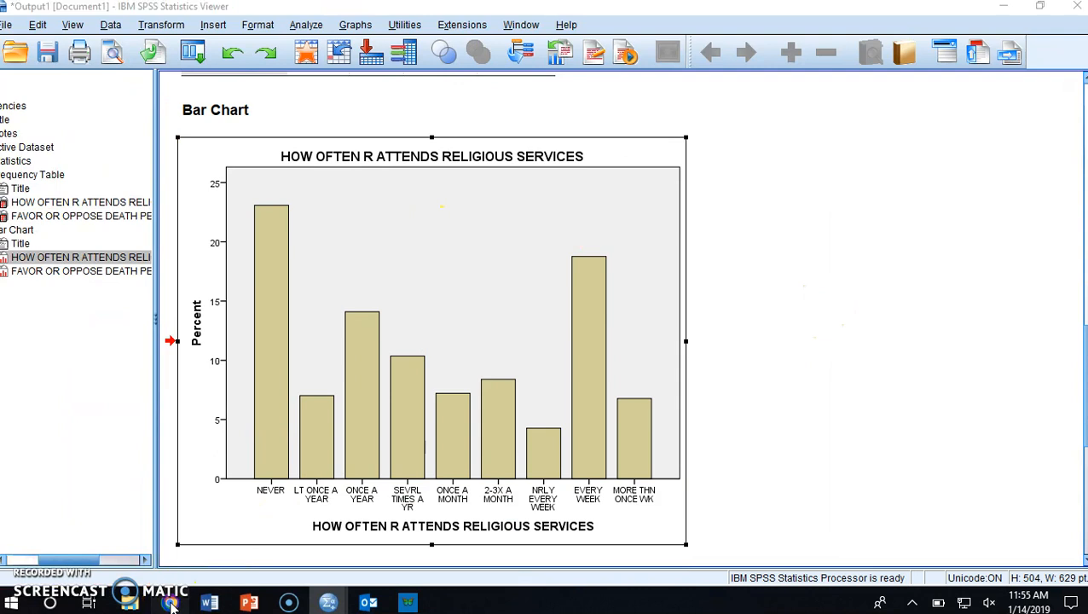
- Return to Chrome and try to paste the attendance bar chart below the table text in the reply
click(169, 603)
scroll(534, 376, down, 1)
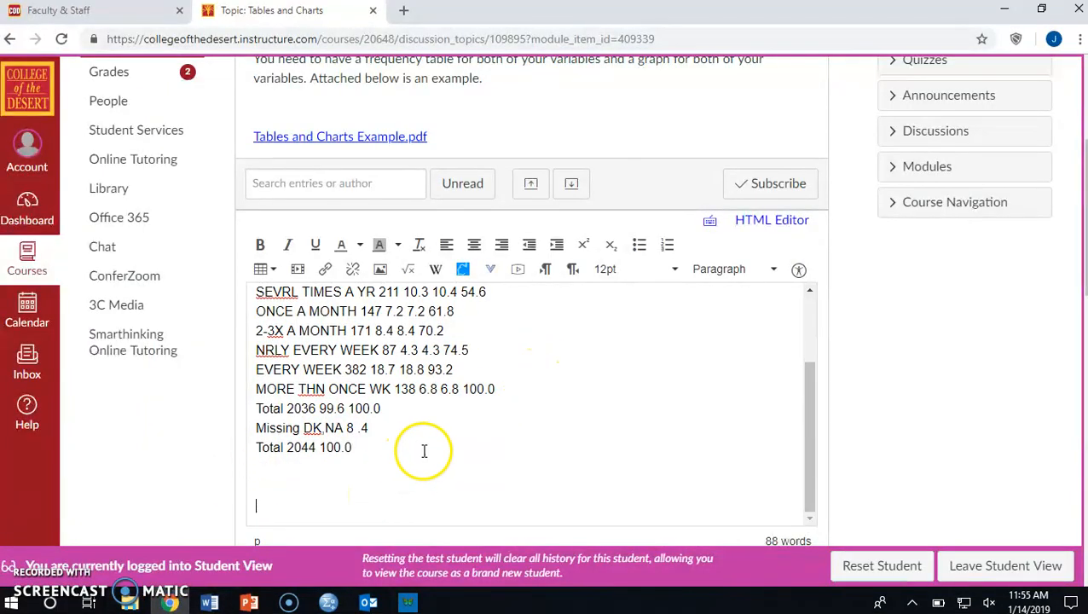
right_click(312, 504)
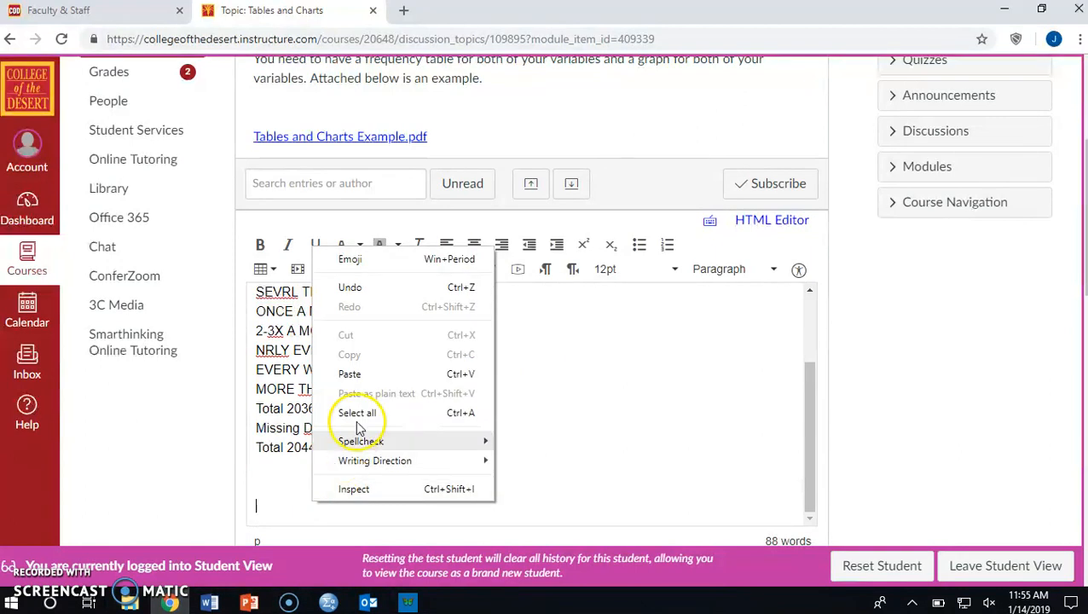
click(366, 374)
scroll(752, 411, up, 3)
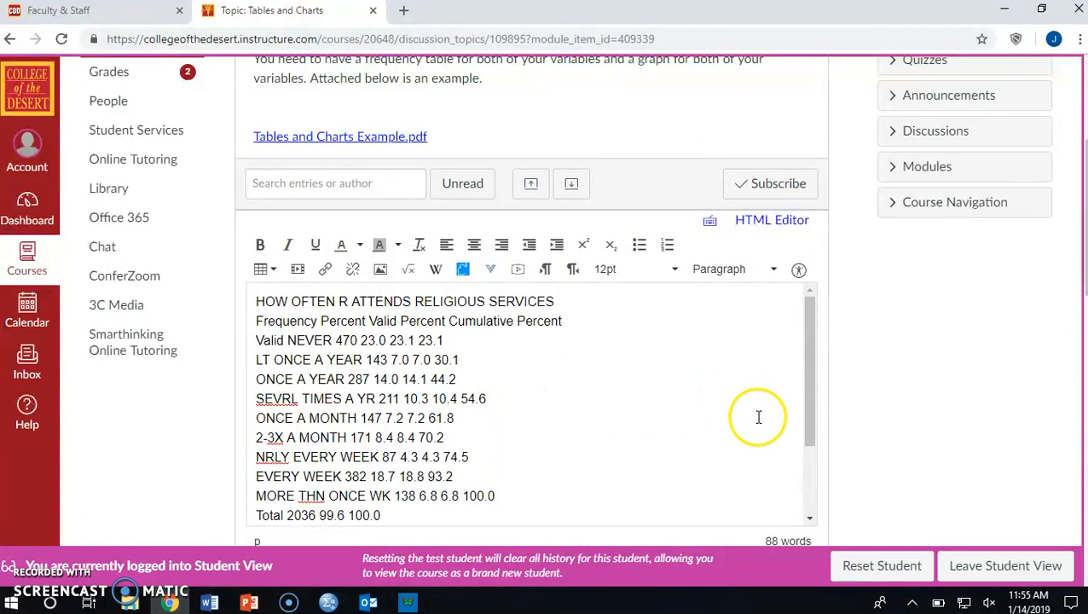
scroll(757, 414, down, 3)
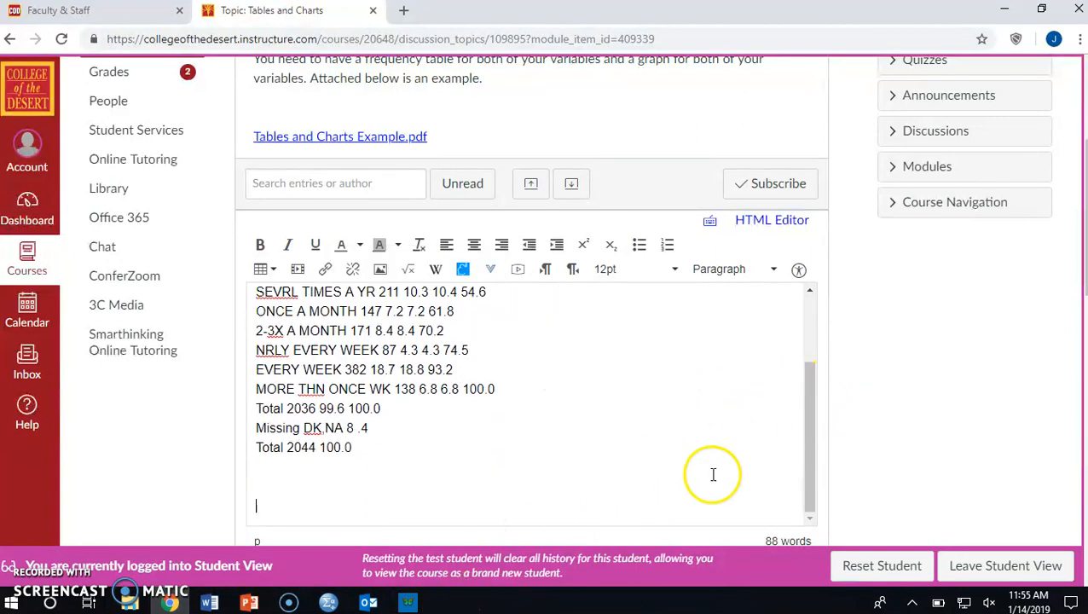
scroll(590, 412, up, 3)
scroll(609, 363, down, 3)
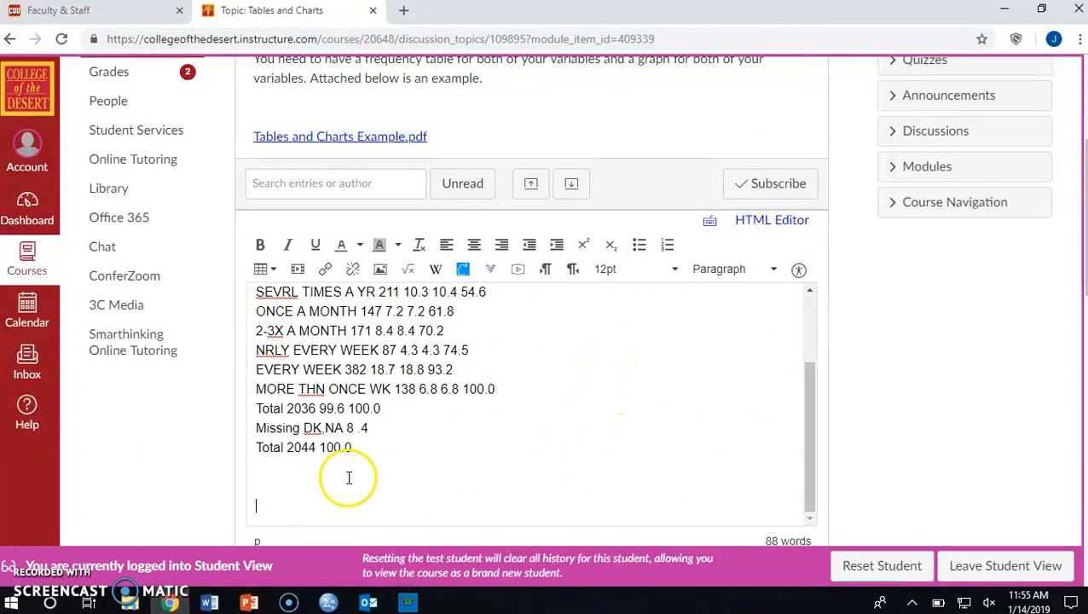
- Delete all the pasted table text from the discussion reply
click(277, 471)
drag(277, 470, 250, 243)
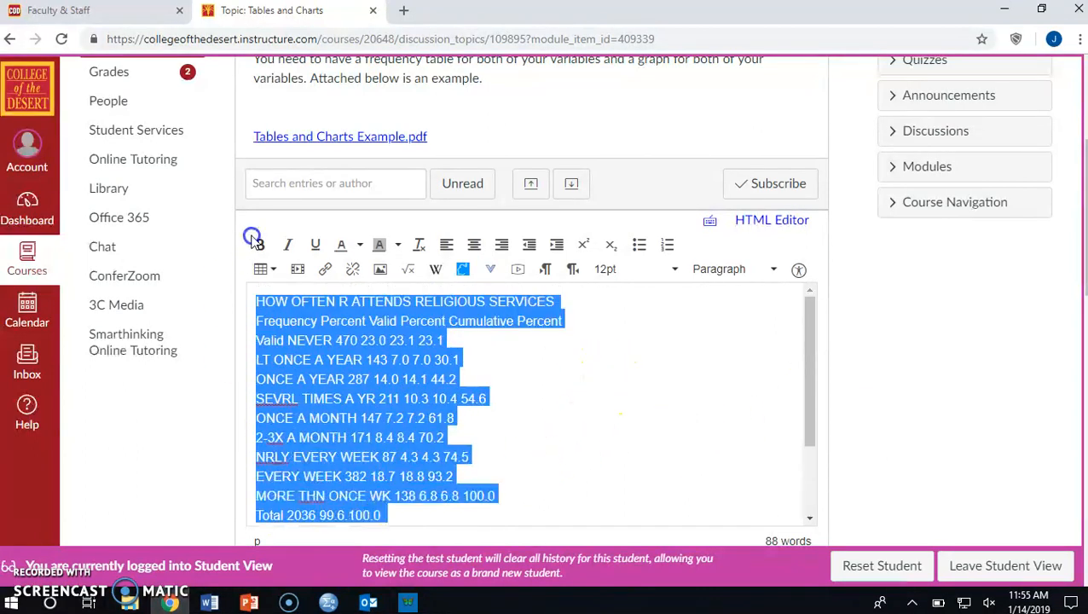
key(Delete)
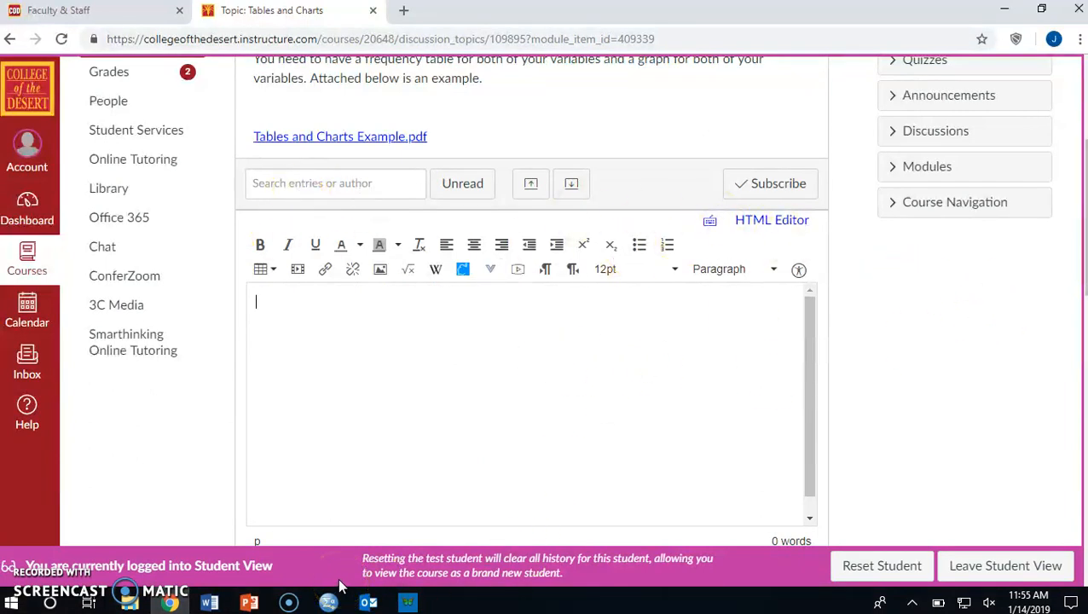
- Switch to the SPSS output viewer and copy the religious service attendance frequency table again
mouse_move(328, 603)
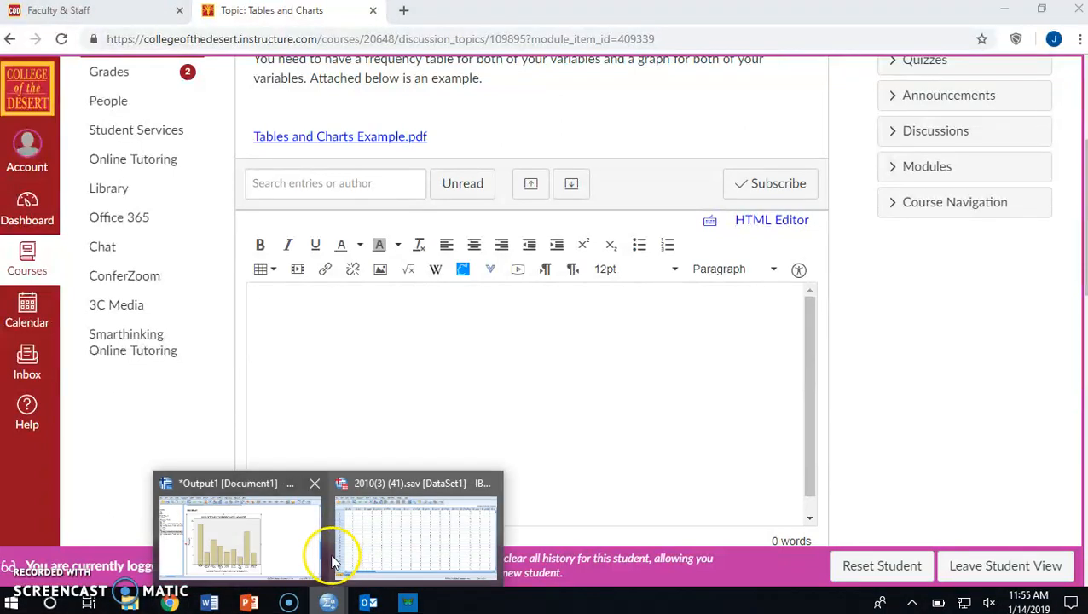
click(295, 558)
scroll(432, 384, up, 10)
scroll(442, 415, up, 2)
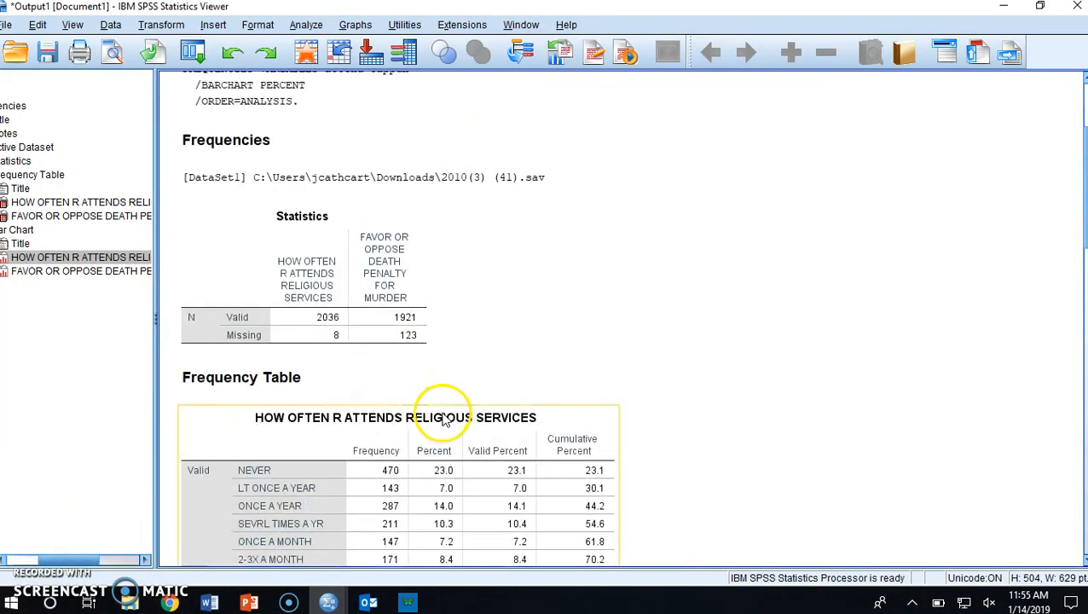
scroll(450, 392, down, 4)
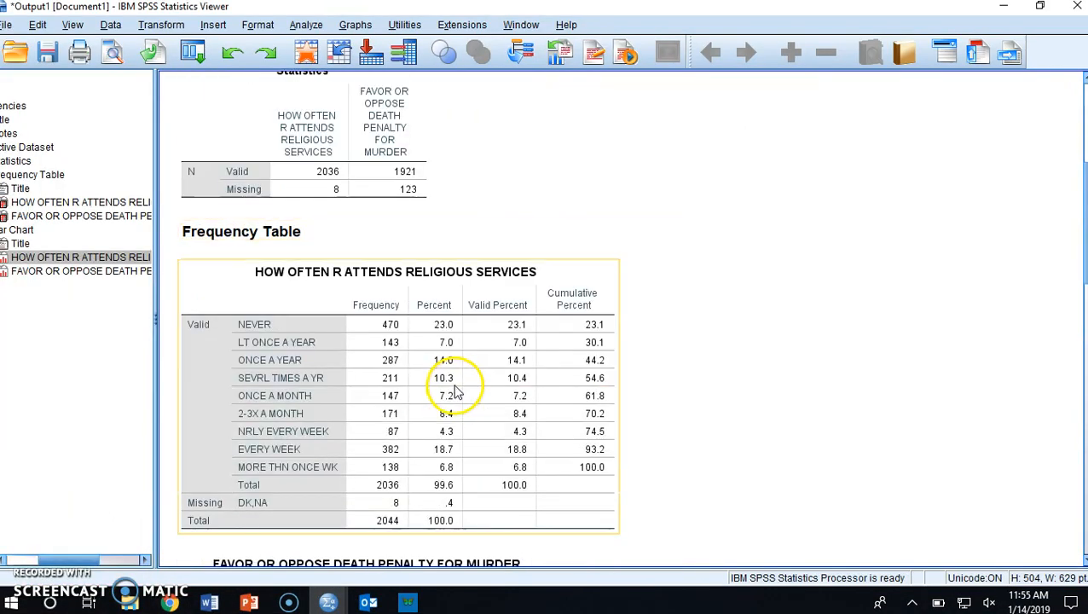
click(404, 367)
right_click(402, 367)
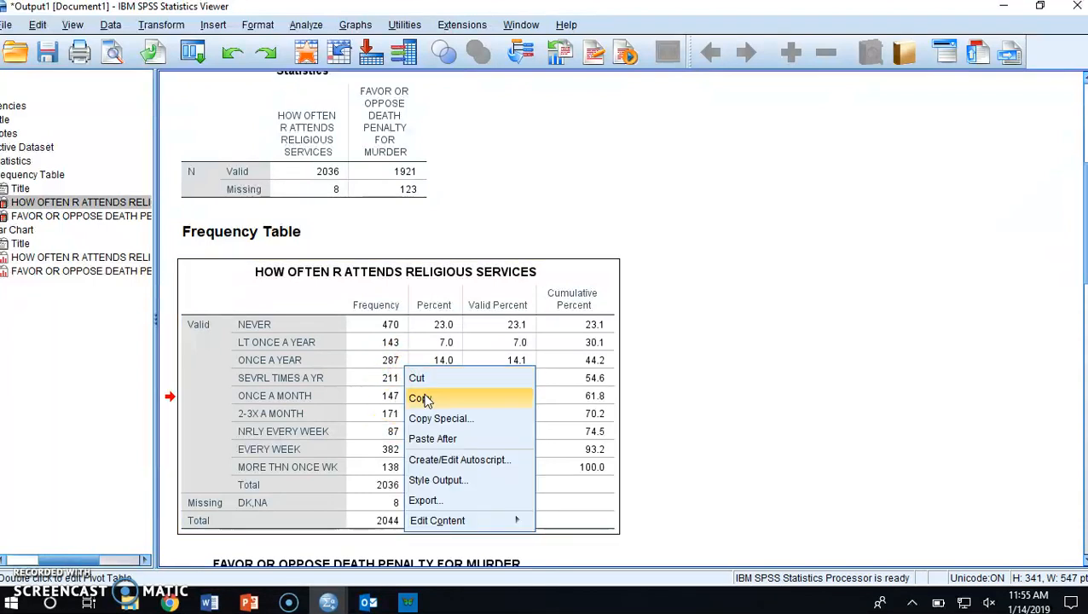
click(422, 399)
- Open Word with a blank document and paste the attendance frequency table into it
click(209, 603)
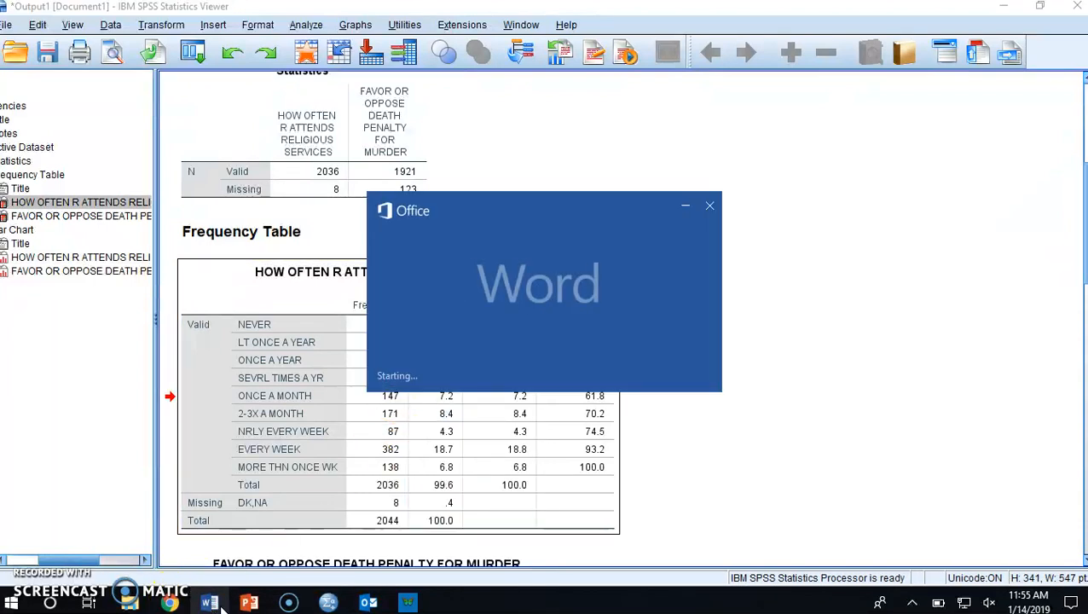
click(427, 245)
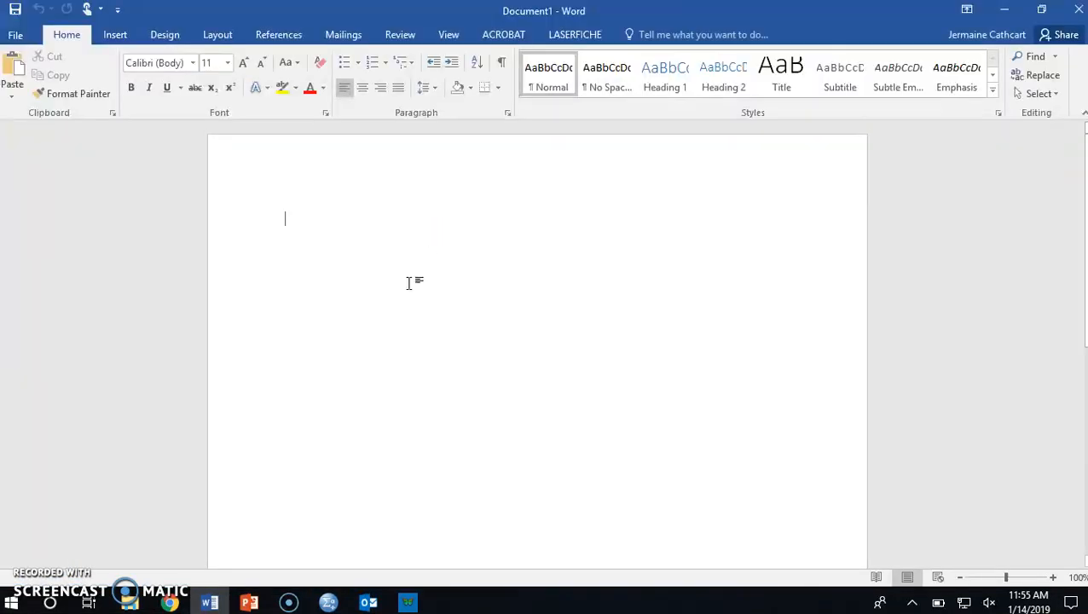
key(ctrl+v)
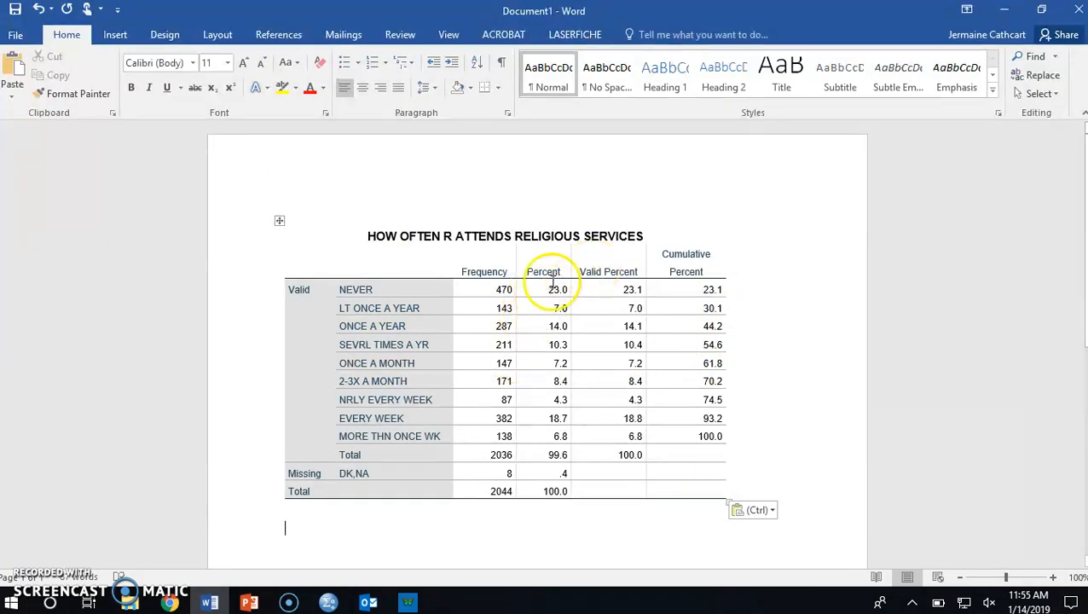
scroll(818, 282, down, 4)
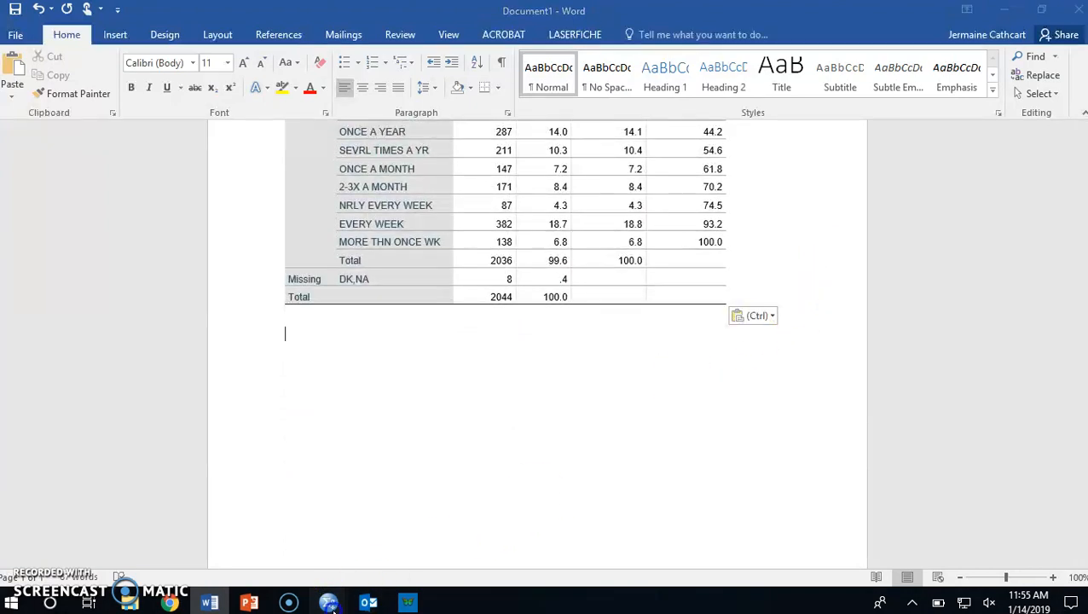
- Copy the death penalty frequency table from the SPSS output and paste it below the attendance table in the Word document
mouse_move(333, 605)
click(279, 553)
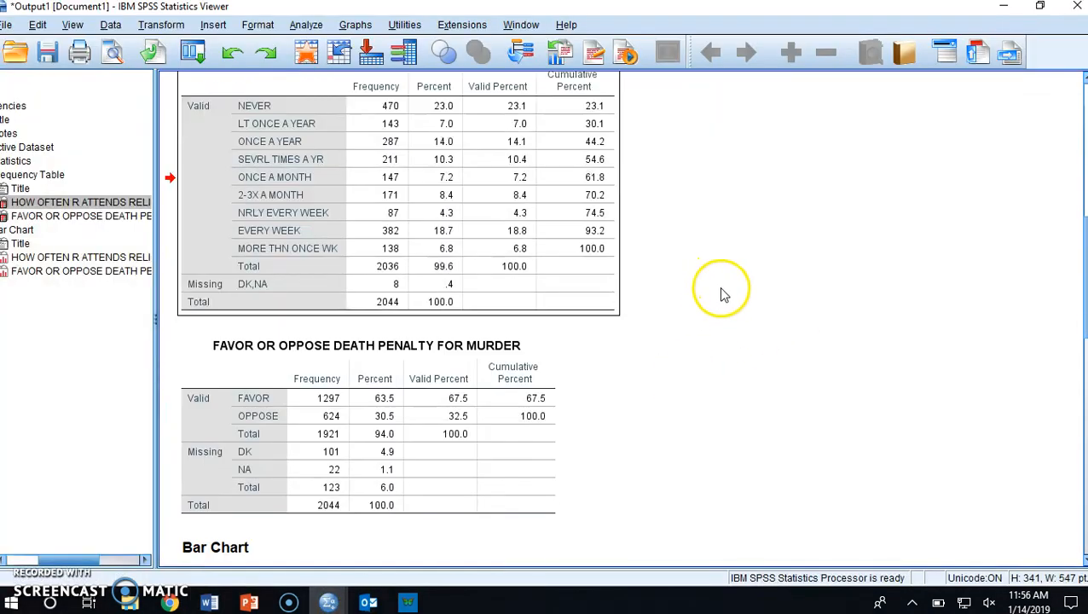
scroll(683, 307, down, 2)
click(291, 359)
right_click(292, 361)
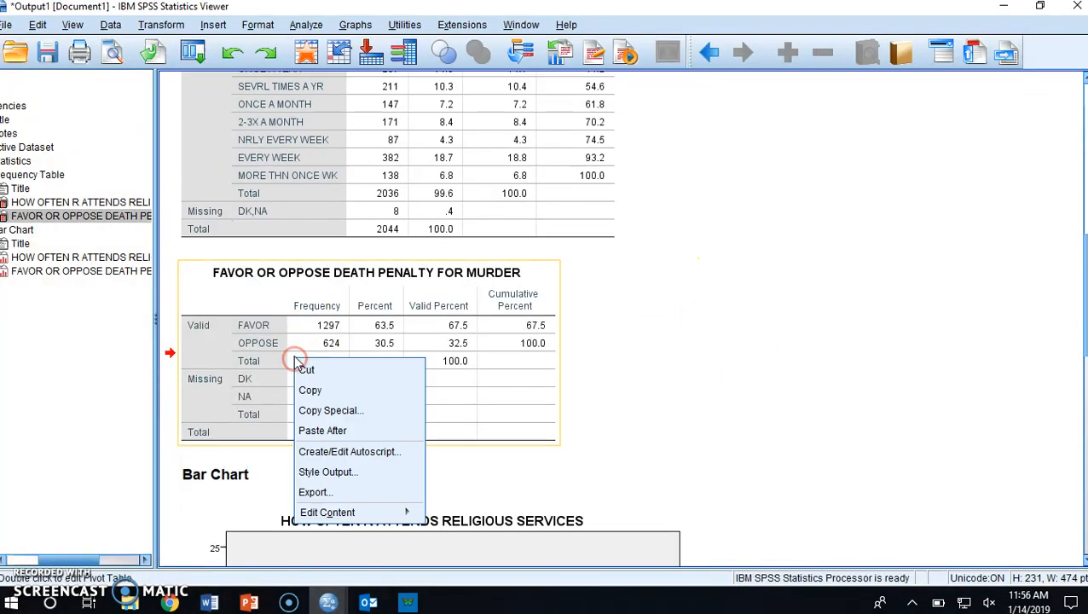
click(331, 394)
click(208, 603)
click(282, 424)
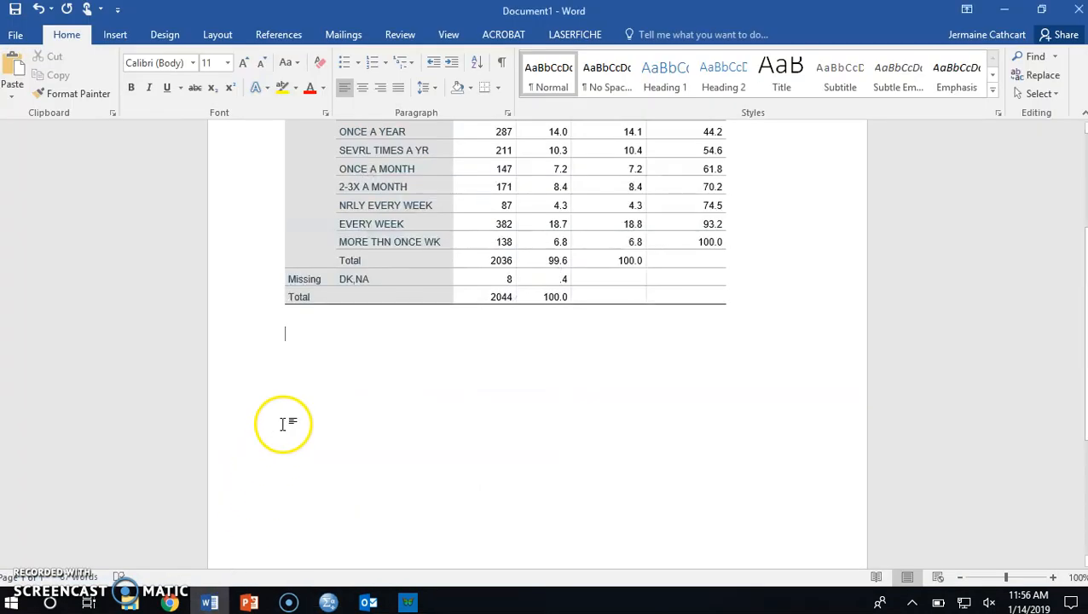
key(ctrl+v)
scroll(383, 433, down, 3)
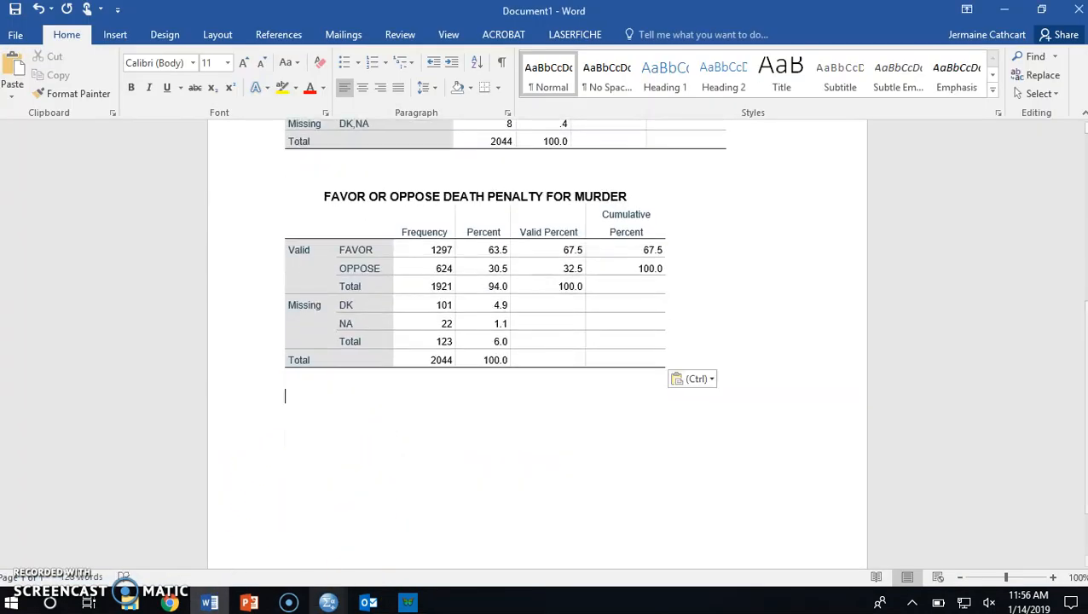
- Copy the religious service attendance bar chart from the SPSS output and paste it below the tables in the Word document
click(328, 603)
click(248, 493)
scroll(631, 384, down, 10)
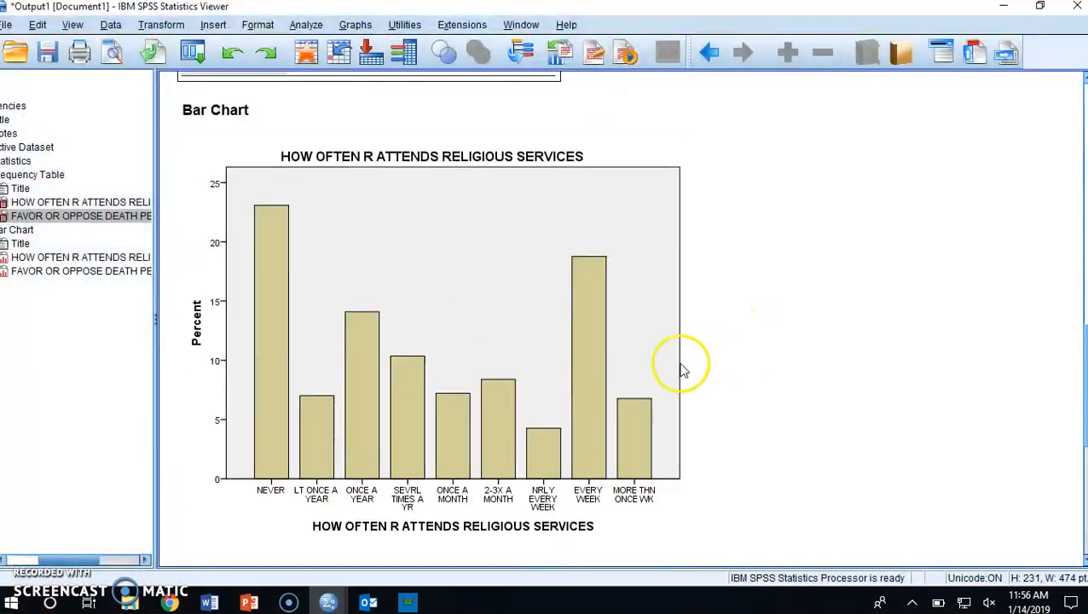
click(478, 311)
right_click(478, 311)
click(499, 340)
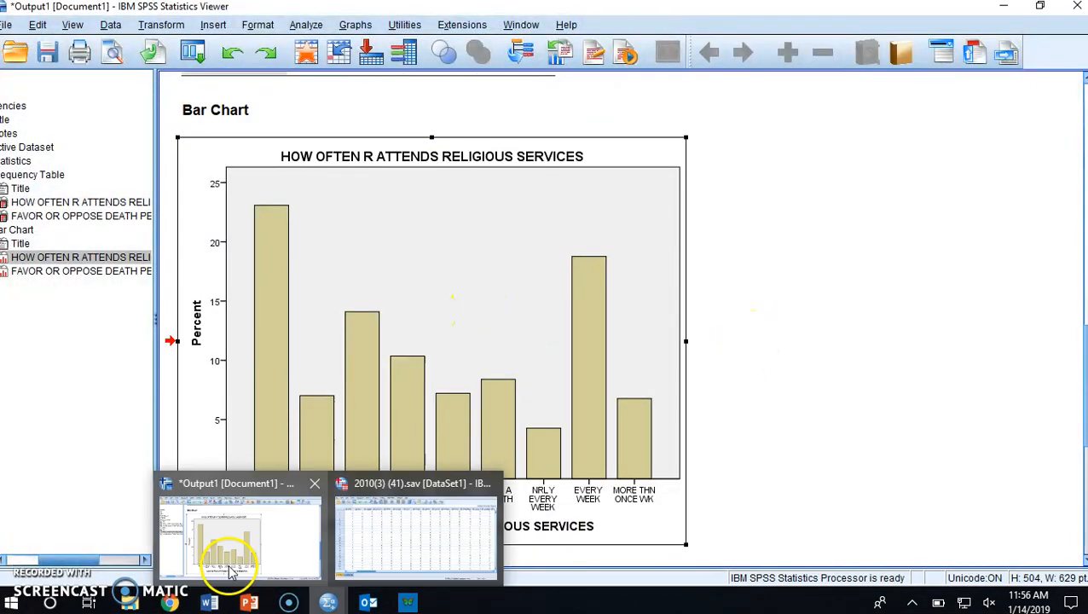
mouse_move(209, 597)
click(209, 541)
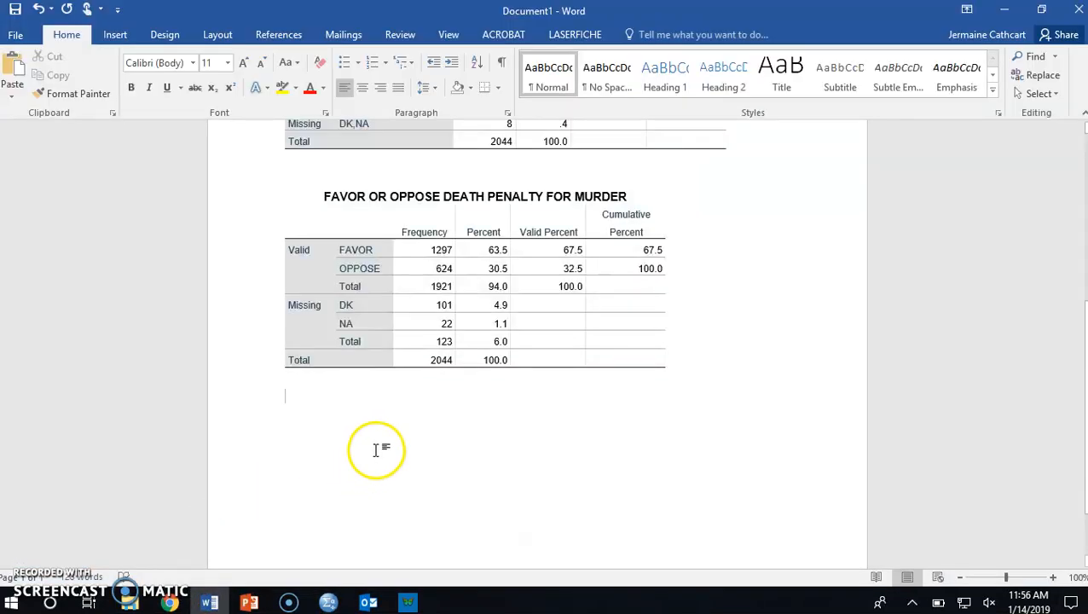
key(ctrl+v)
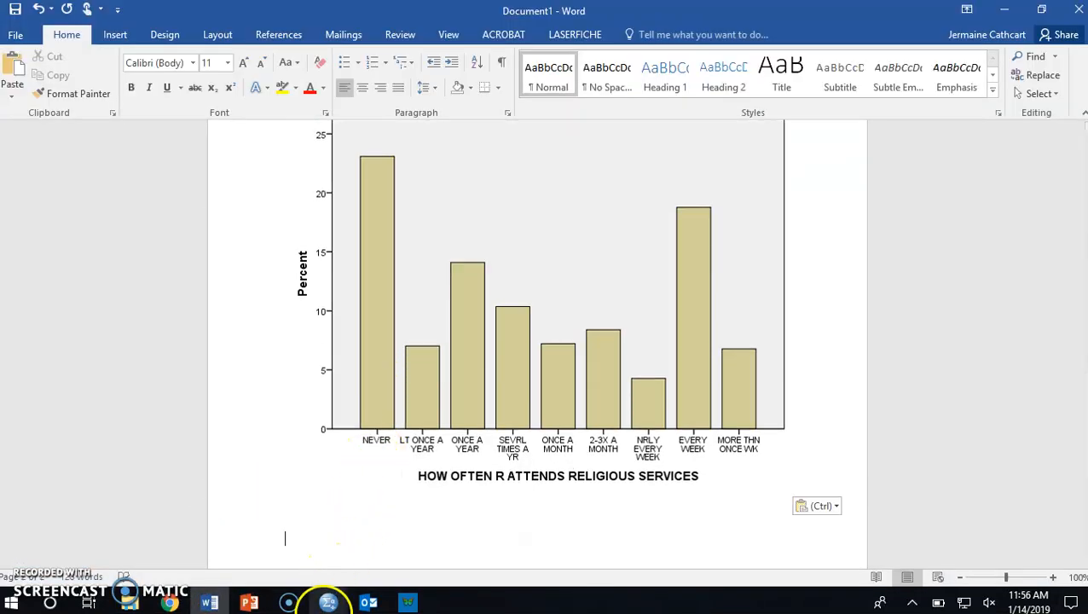
- Copy the death penalty bar chart from the SPSS output, paste it at the end of the Word document, and review the document
mouse_move(330, 597)
click(290, 537)
scroll(393, 333, down, 5)
click(382, 367)
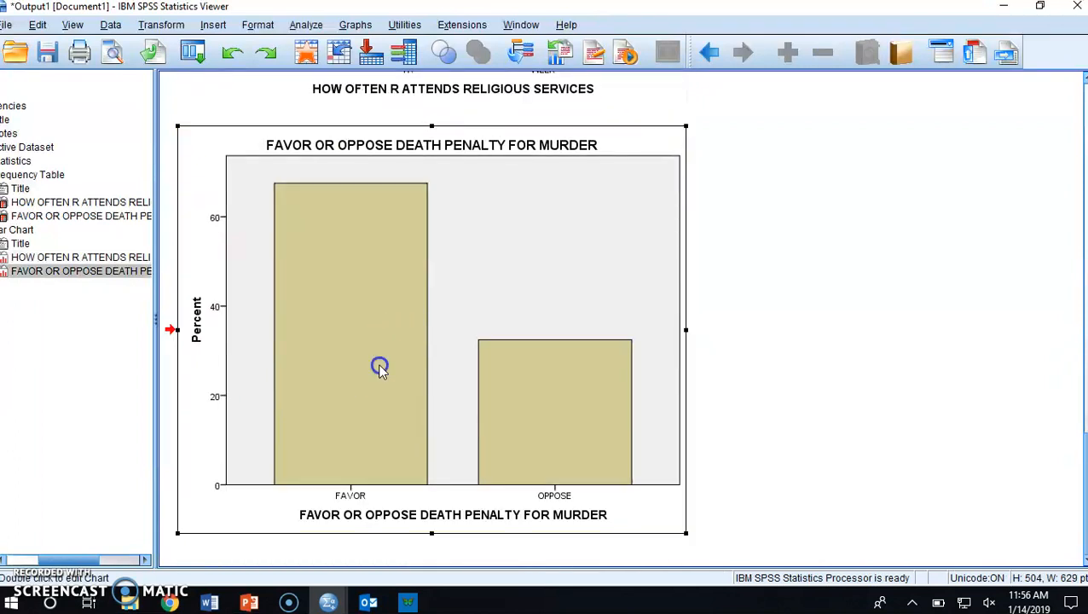
right_click(381, 367)
click(395, 399)
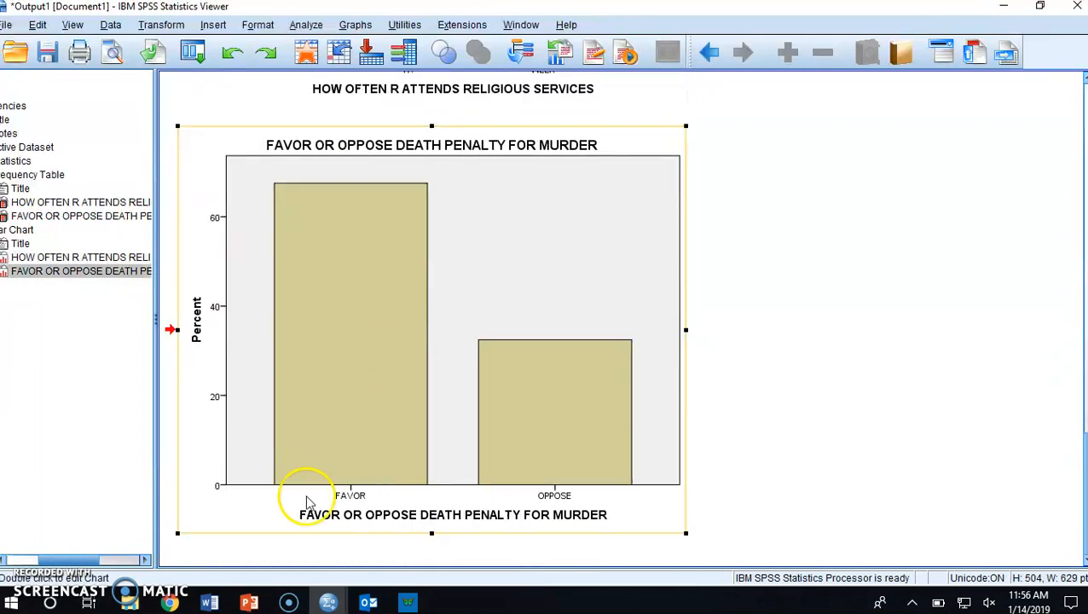
click(221, 597)
scroll(281, 415, down, 3)
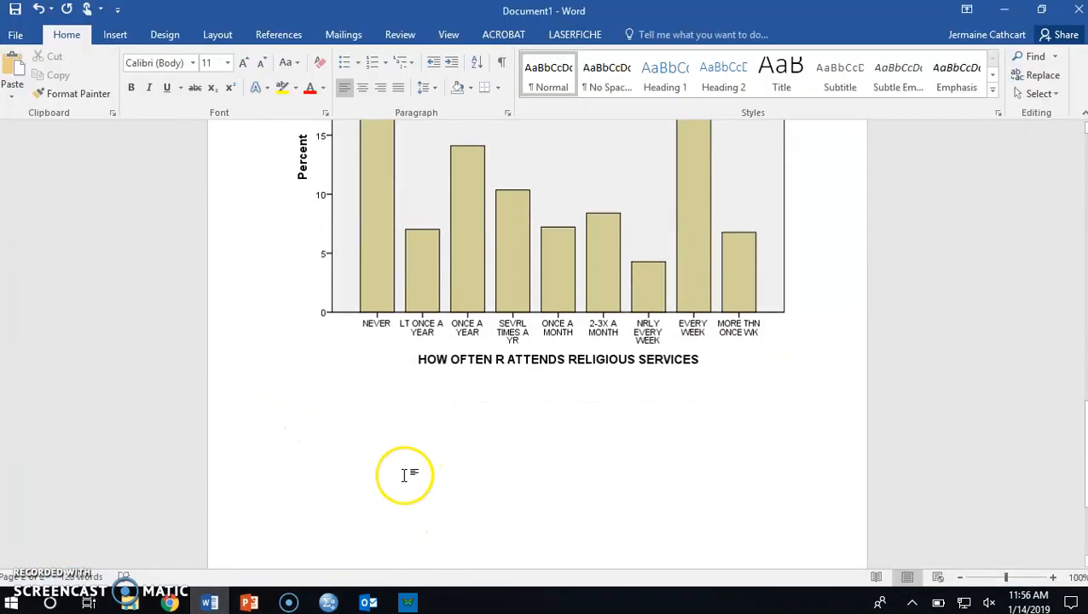
key(ctrl+v)
scroll(651, 284, up, 4)
scroll(625, 324, up, 20)
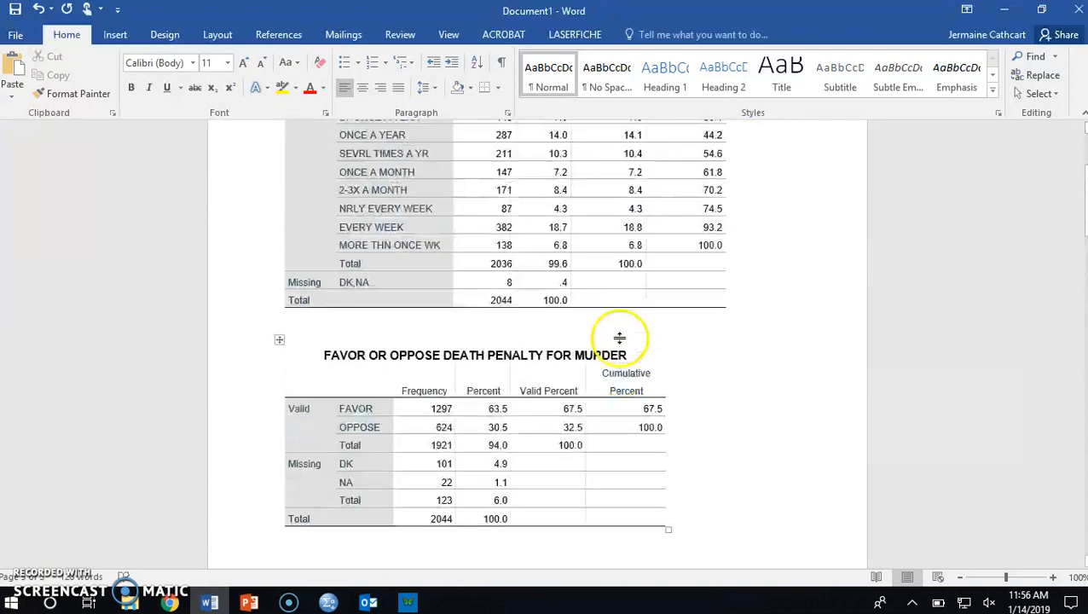
scroll(620, 339, up, 4)
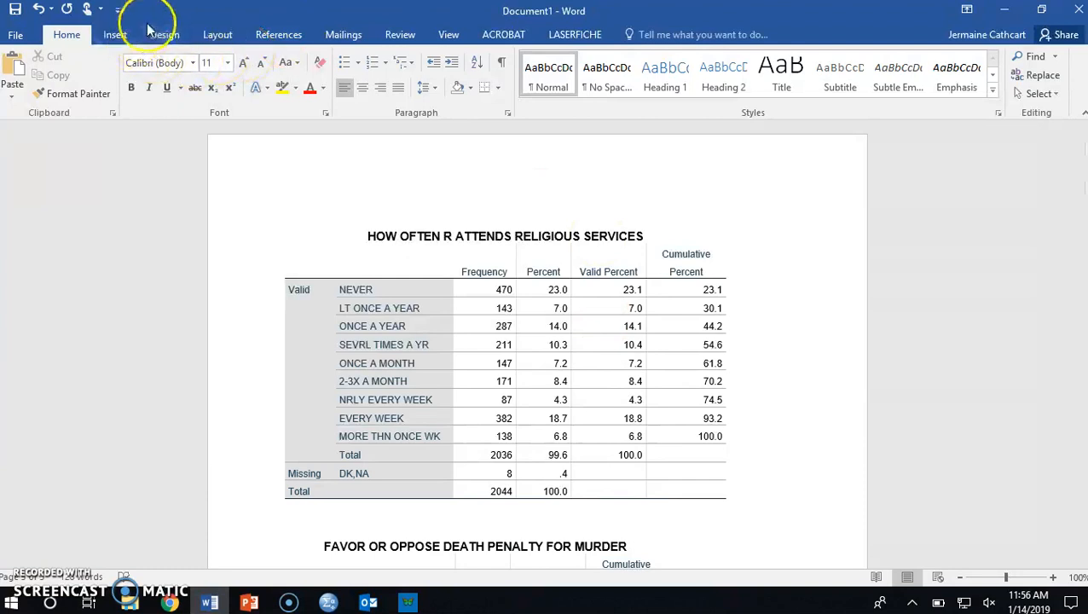
- Switch to Chrome and add a file attachment field to the Tables and Charts discussion reply
click(180, 603)
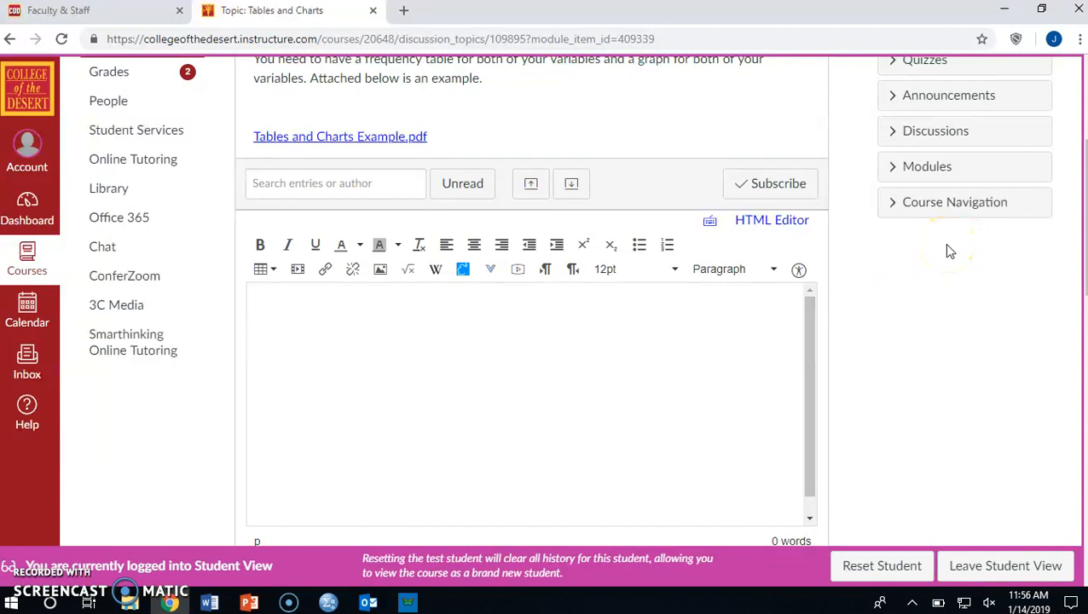
scroll(923, 241, down, 2)
scroll(371, 495, up, 1)
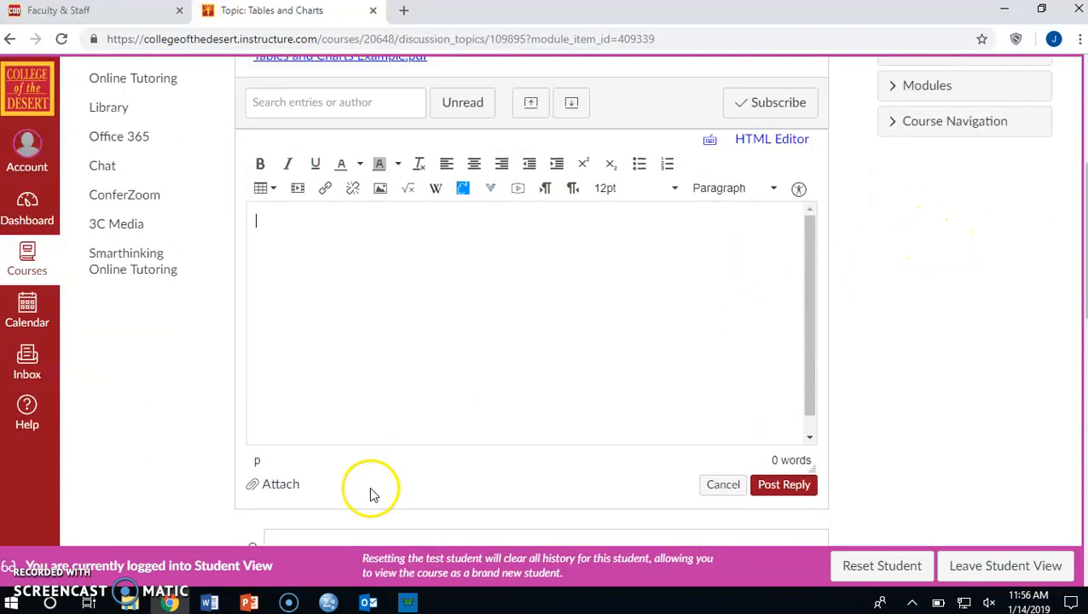
click(294, 493)
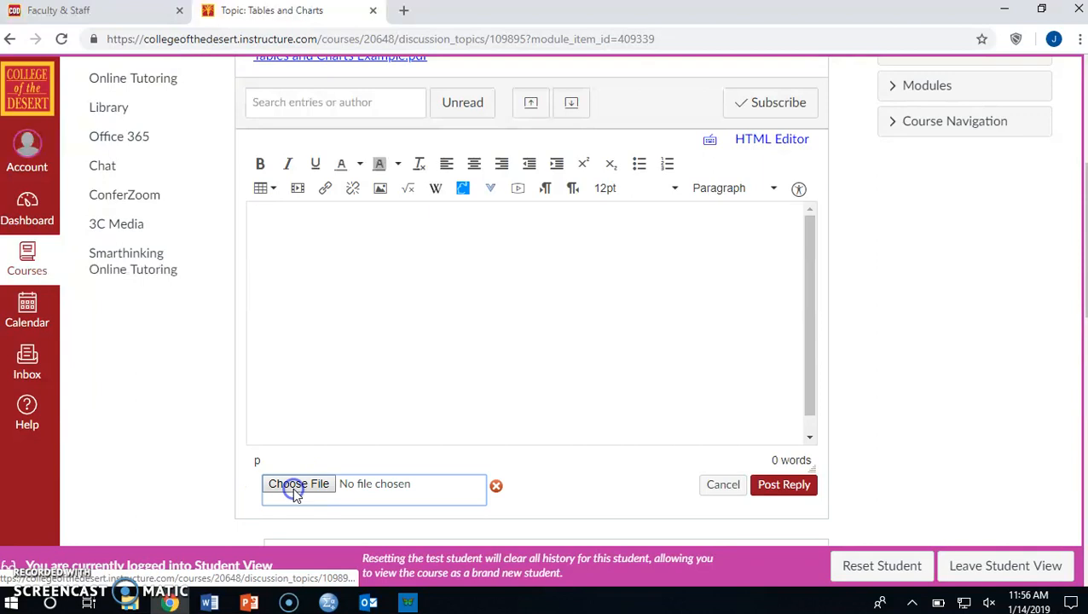
- Examine the file chooser for the reply attachment without selecting a file, and review the Tables and Charts discussion page
click(294, 487)
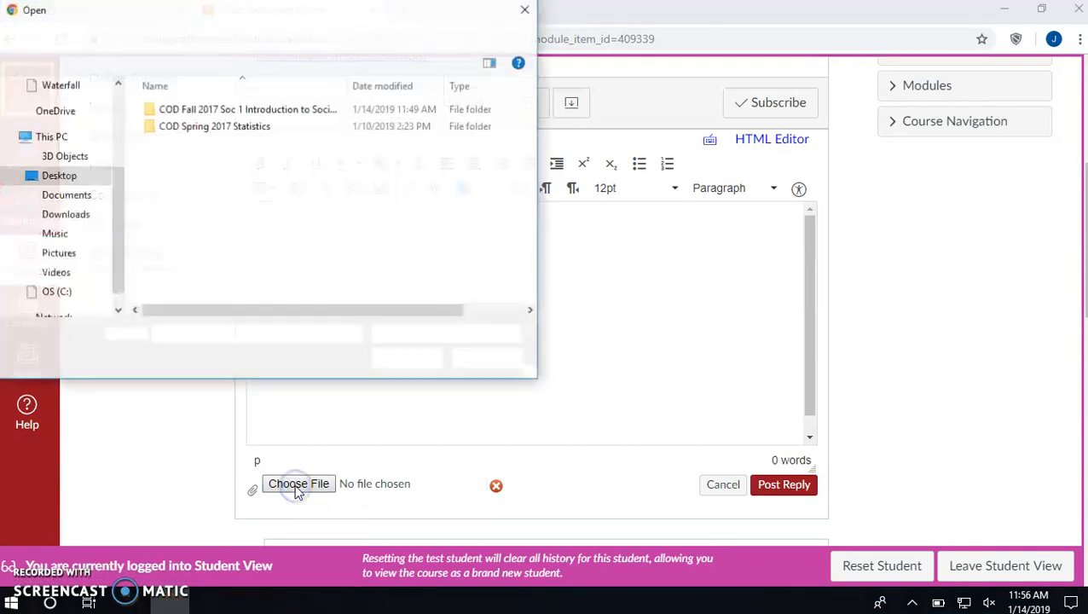
click(528, 11)
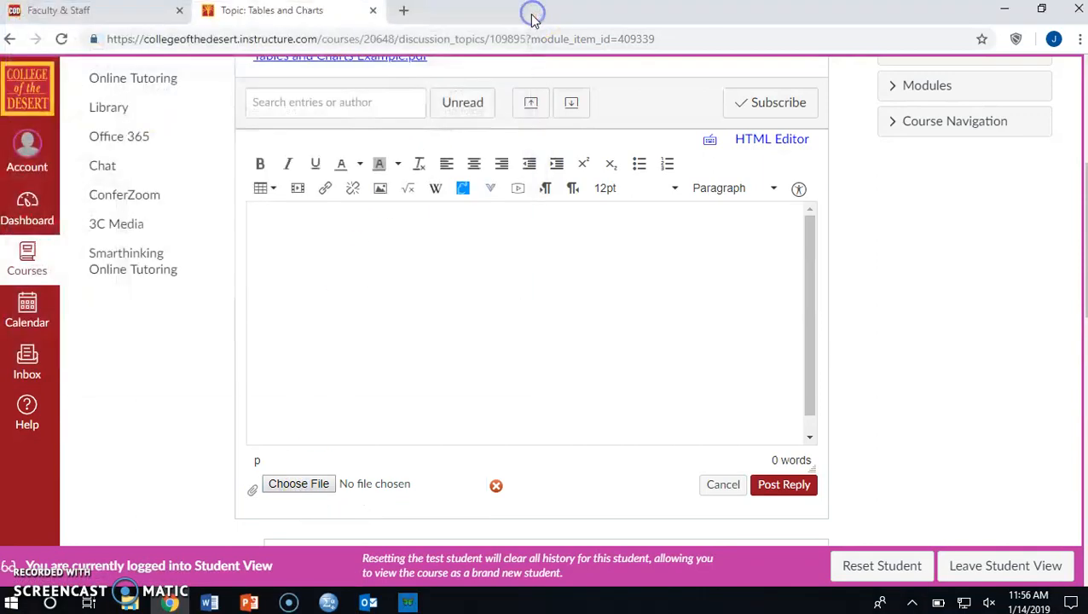
scroll(944, 399, up, 1)
scroll(938, 413, up, 3)
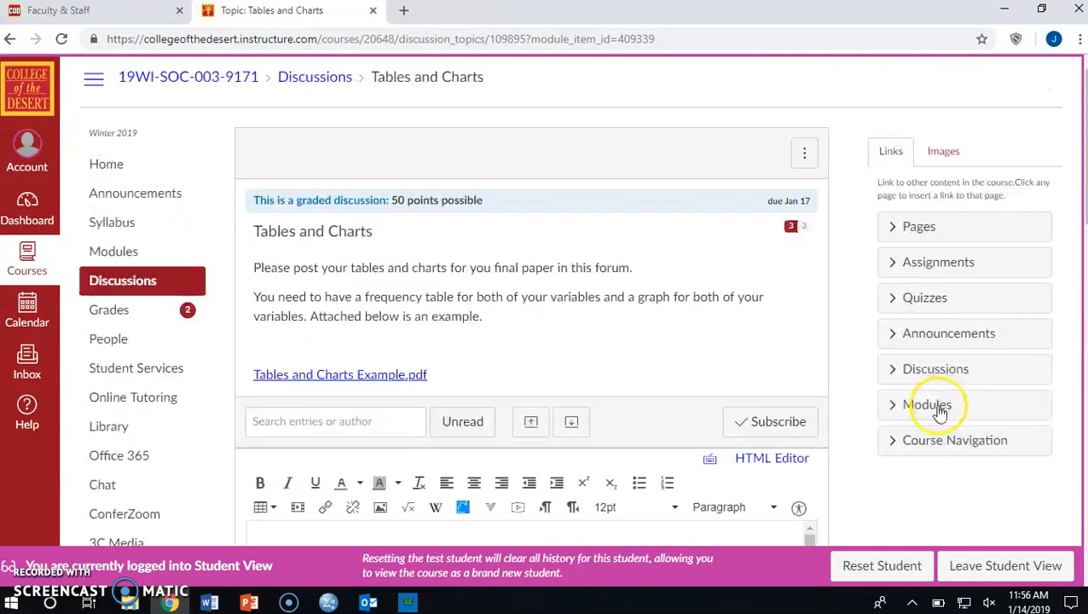
scroll(867, 413, down, 2)
scroll(693, 447, up, 2)
scroll(693, 436, down, 4)
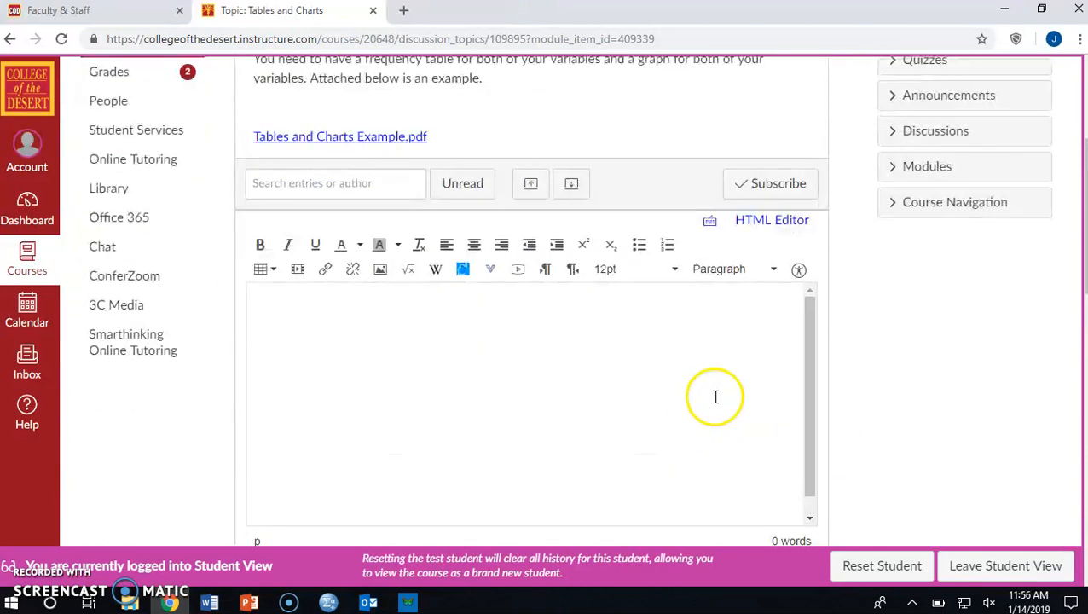
scroll(851, 316, down, 2)
scroll(823, 330, up, 1)
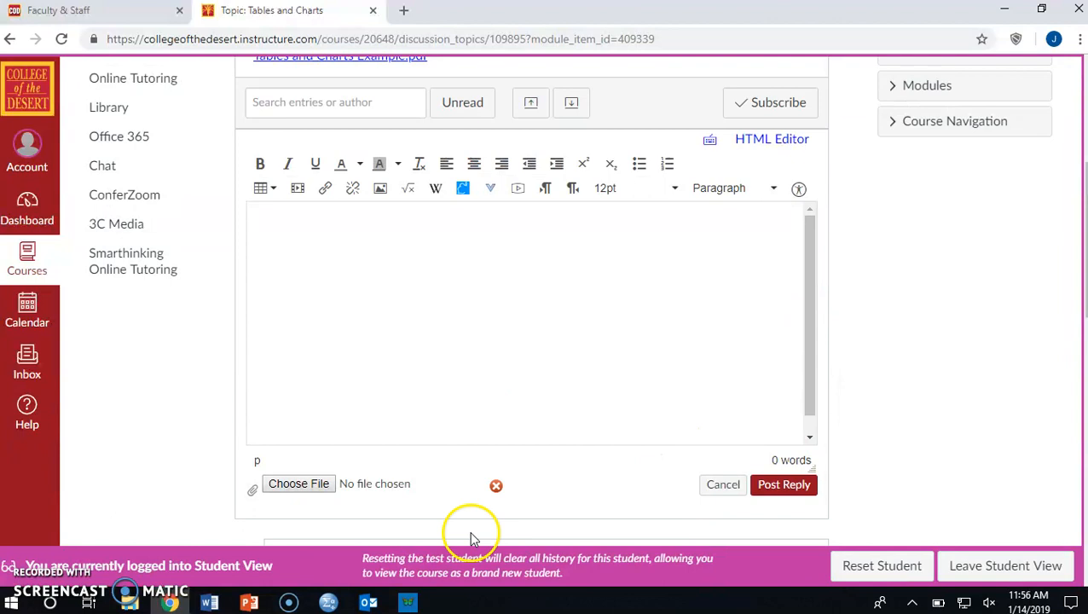
- Switch to the SPSS Data Editor, select the age variable, and open the Frequencies analysis
click(330, 603)
click(356, 531)
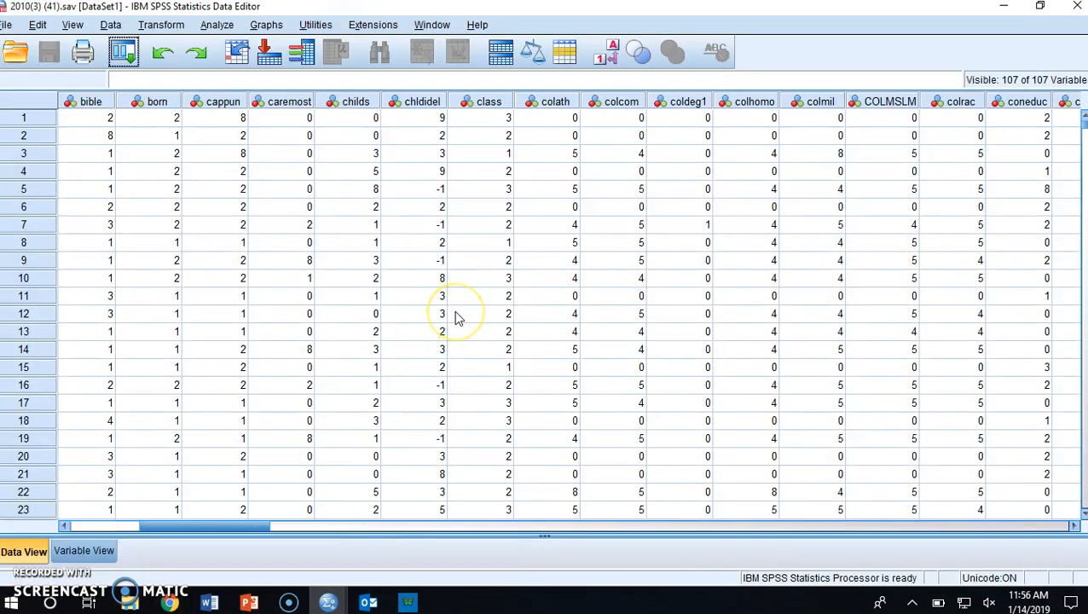
drag(261, 526, 170, 526)
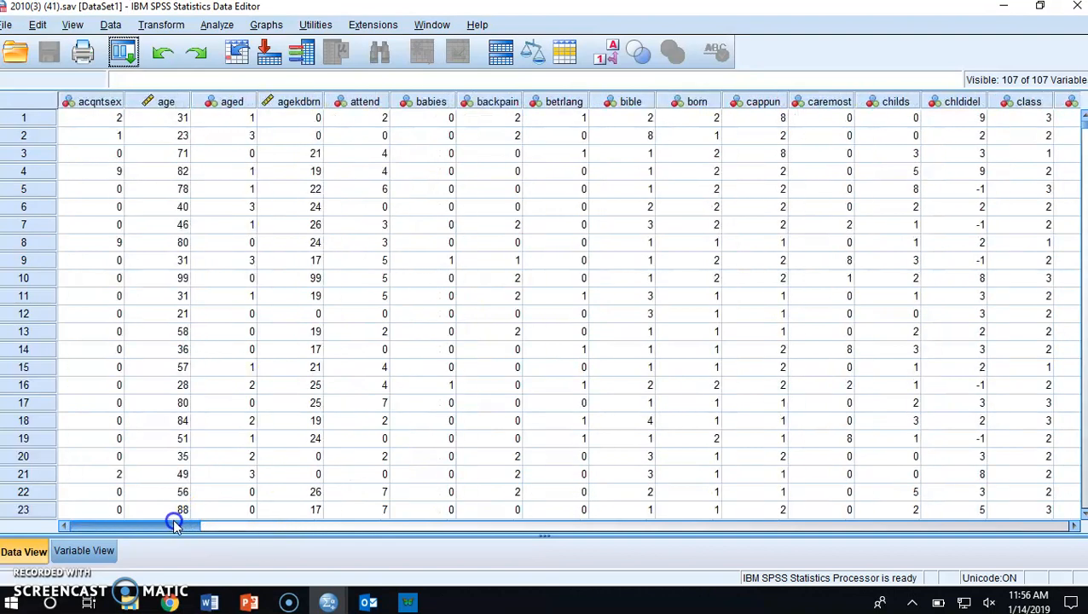
click(157, 103)
click(217, 25)
mouse_move(324, 71)
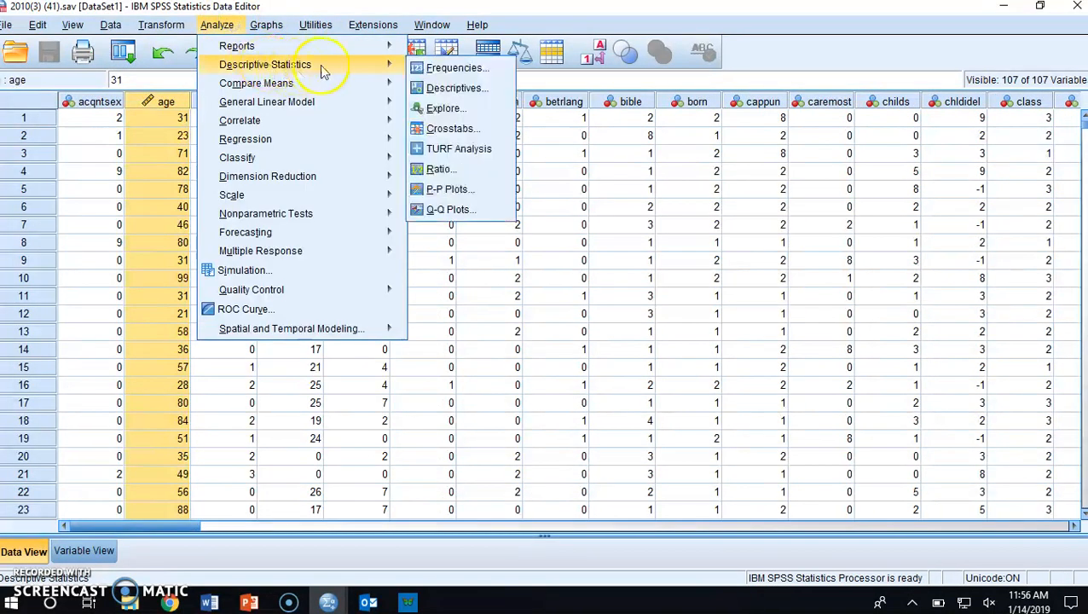
click(454, 68)
- Replace cappun and attend with age in the Frequencies variable list and run the analysis
click(563, 246)
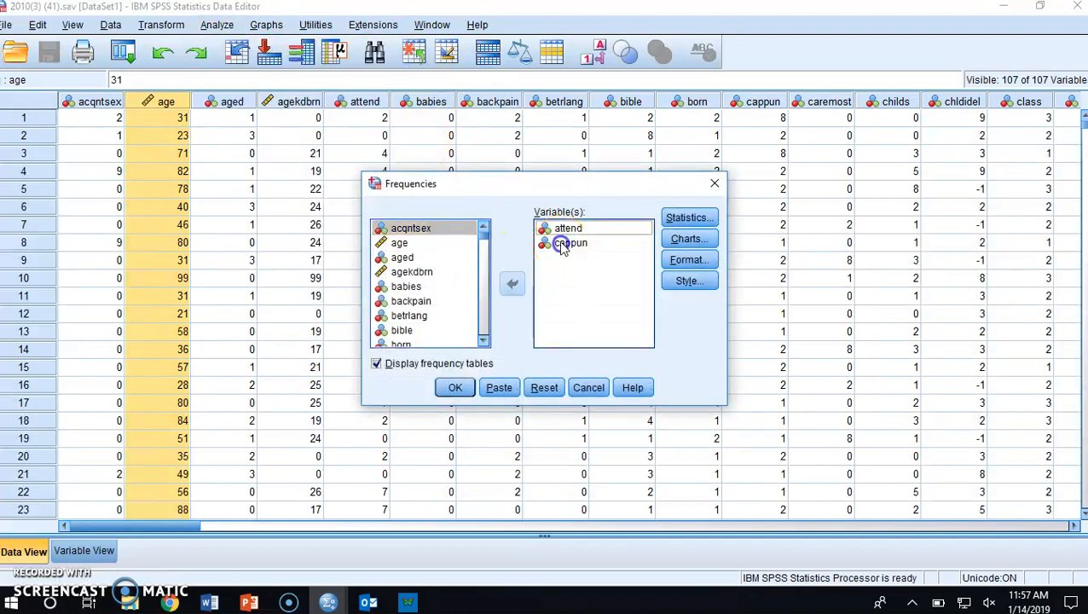
click(512, 284)
click(561, 229)
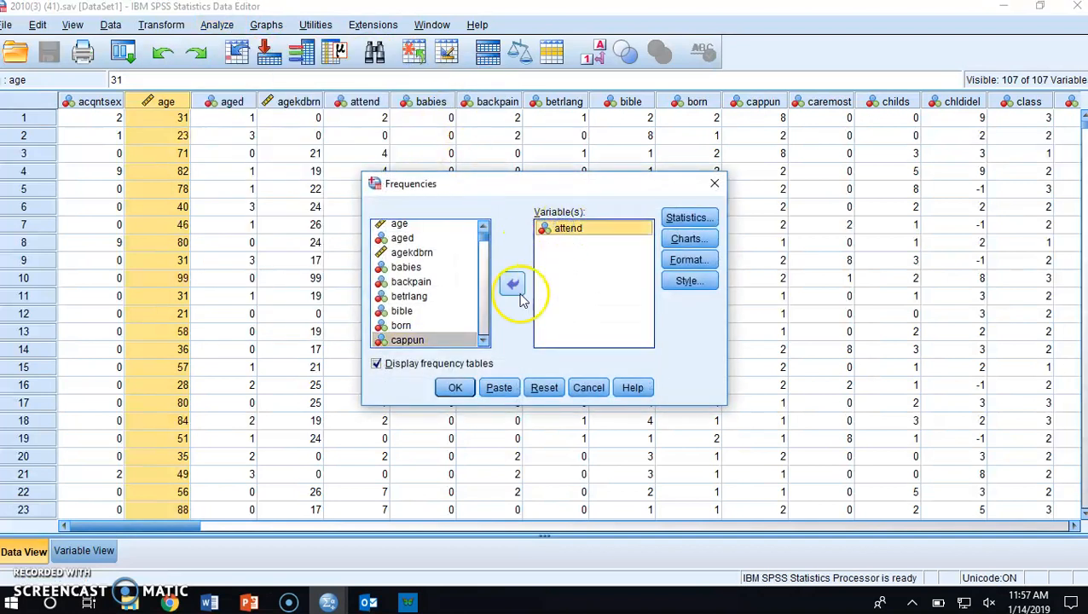
click(512, 286)
scroll(428, 303, up, 1)
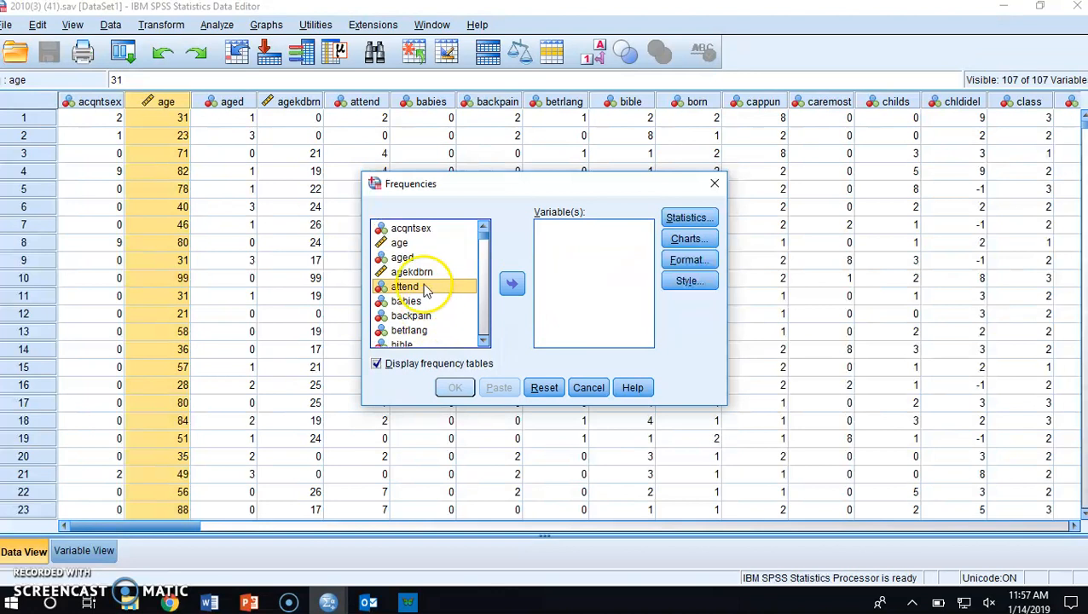
click(418, 243)
click(513, 286)
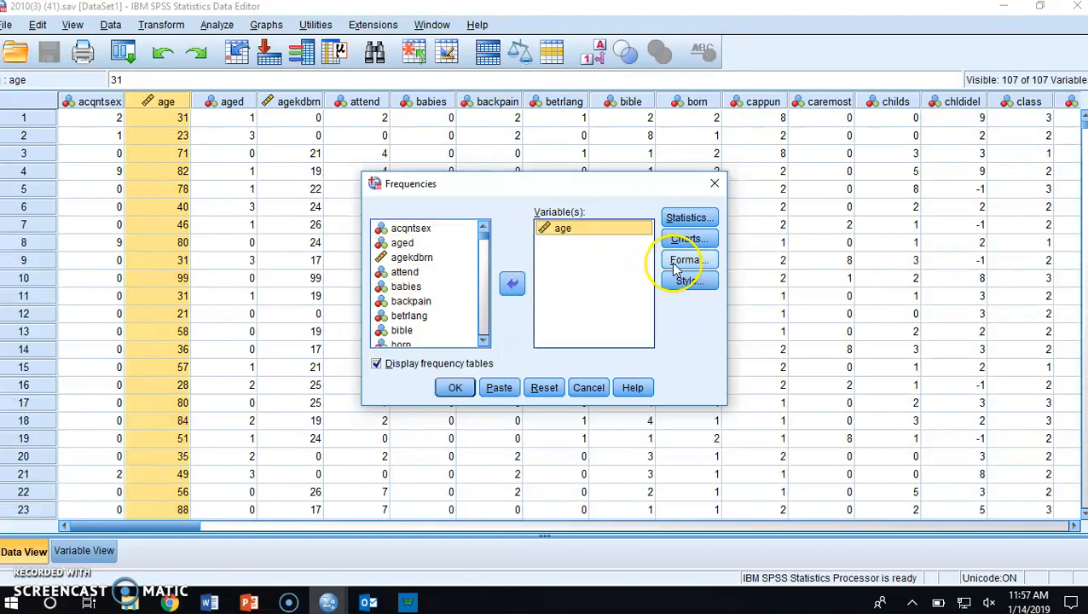
click(455, 387)
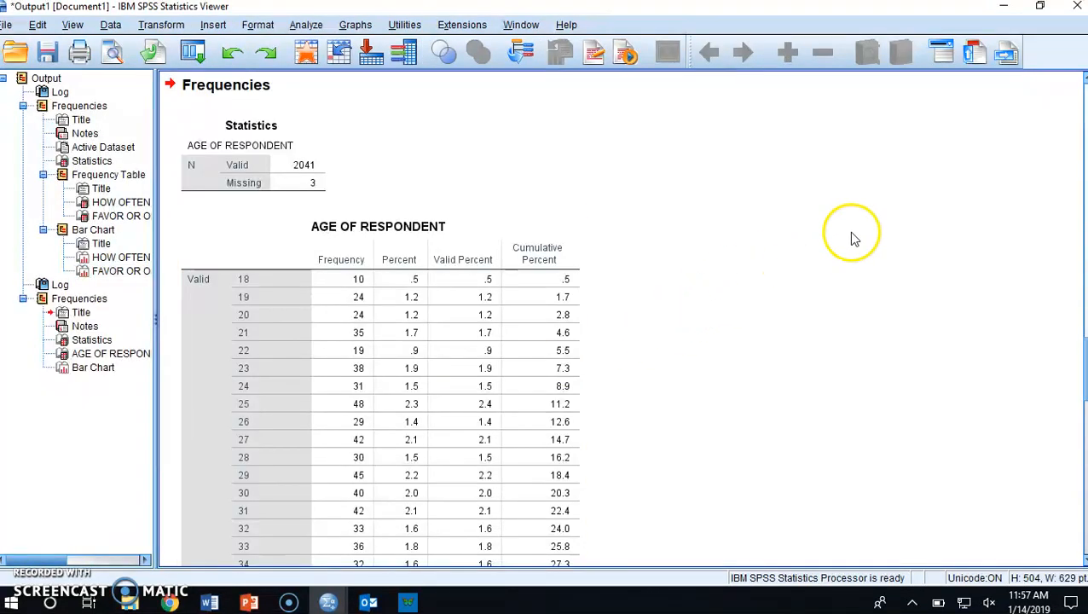
- Examine the age of respondent frequency table and its percentage bar chart in the SPSS output
scroll(852, 250, down, 3)
scroll(853, 251, down, 6)
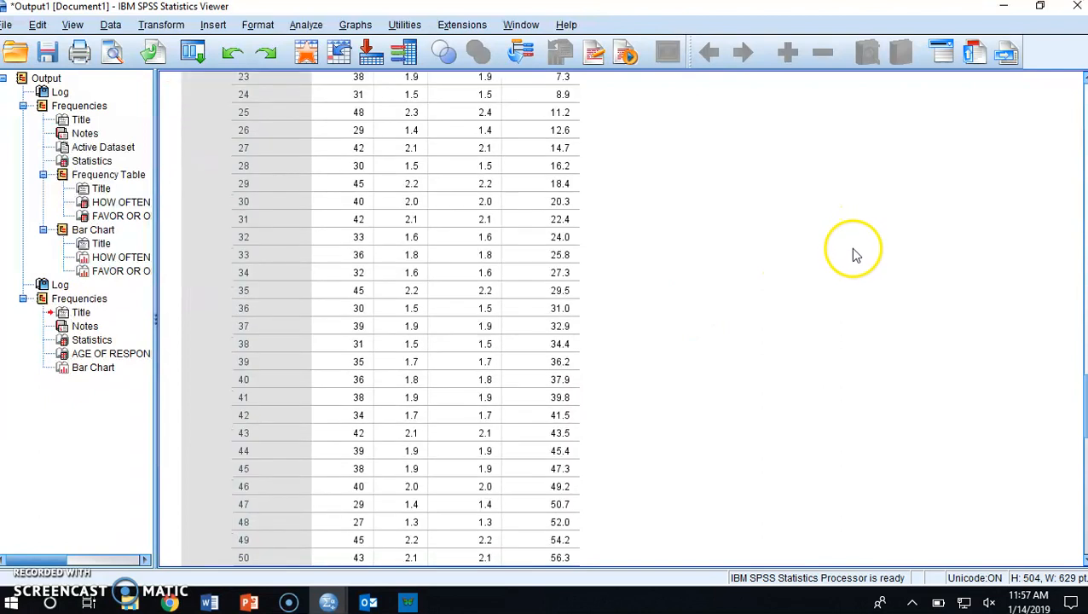
scroll(852, 252, up, 8)
click(341, 262)
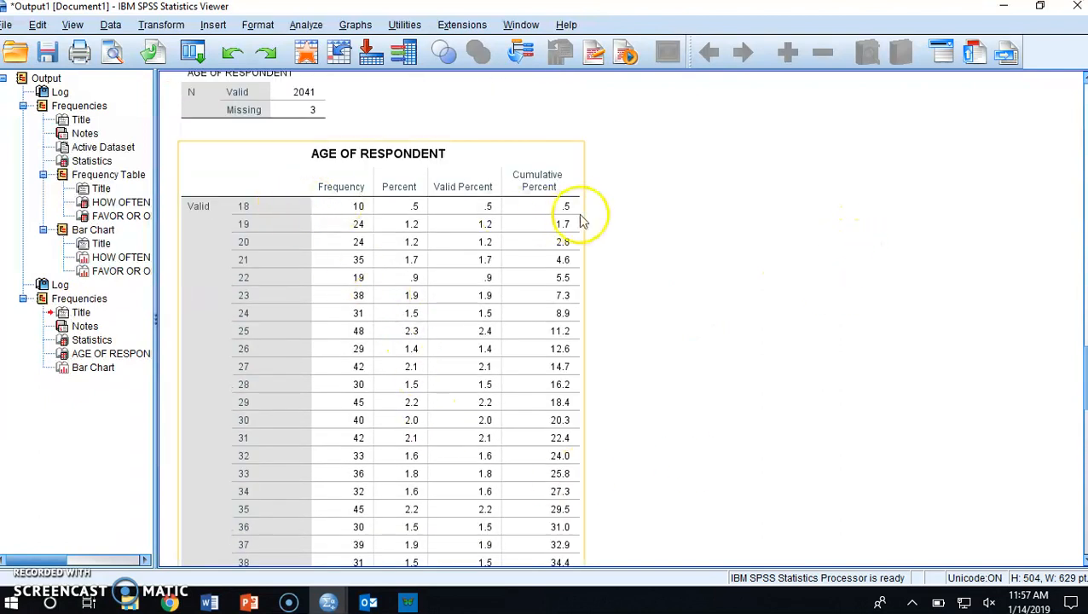
scroll(673, 226, down, 18)
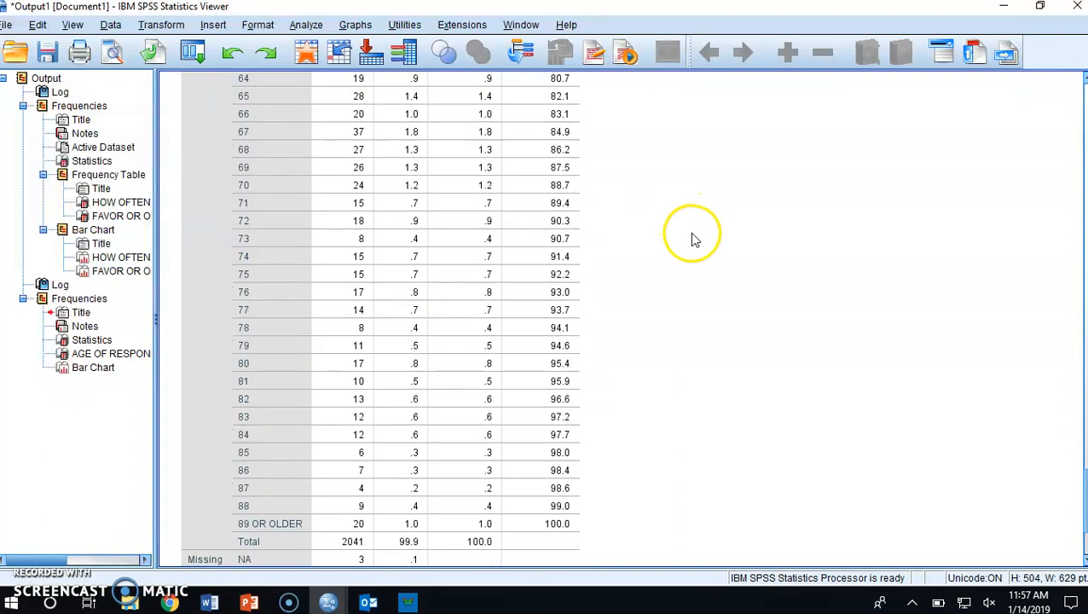
scroll(691, 234, down, 10)
click(588, 284)
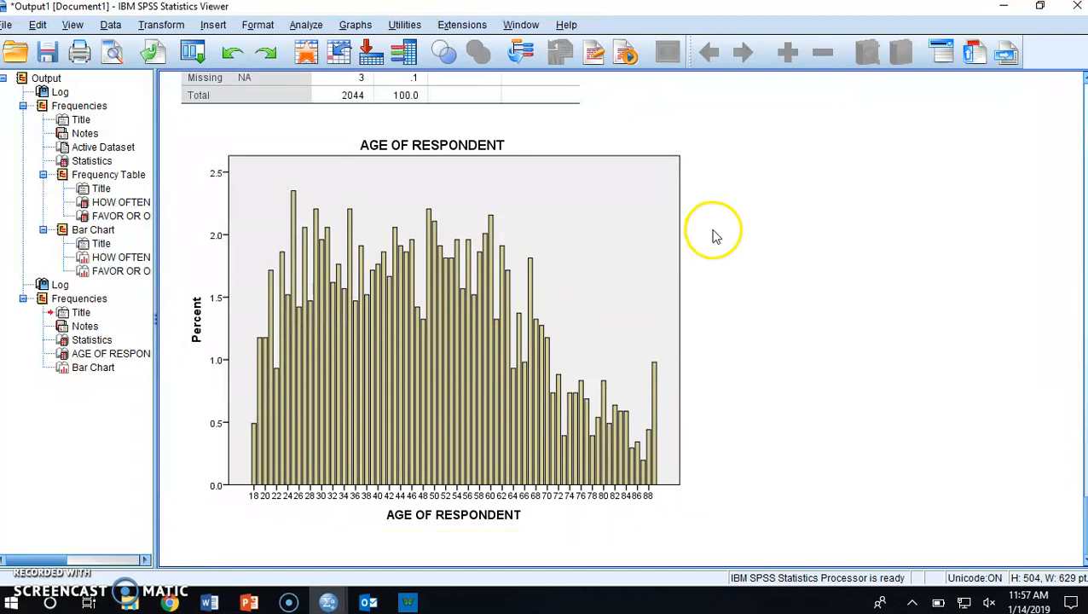
- Copy the age of respondent frequency table from the SPSS output and paste it below the death penalty bar chart in Word
scroll(717, 239, up, 12)
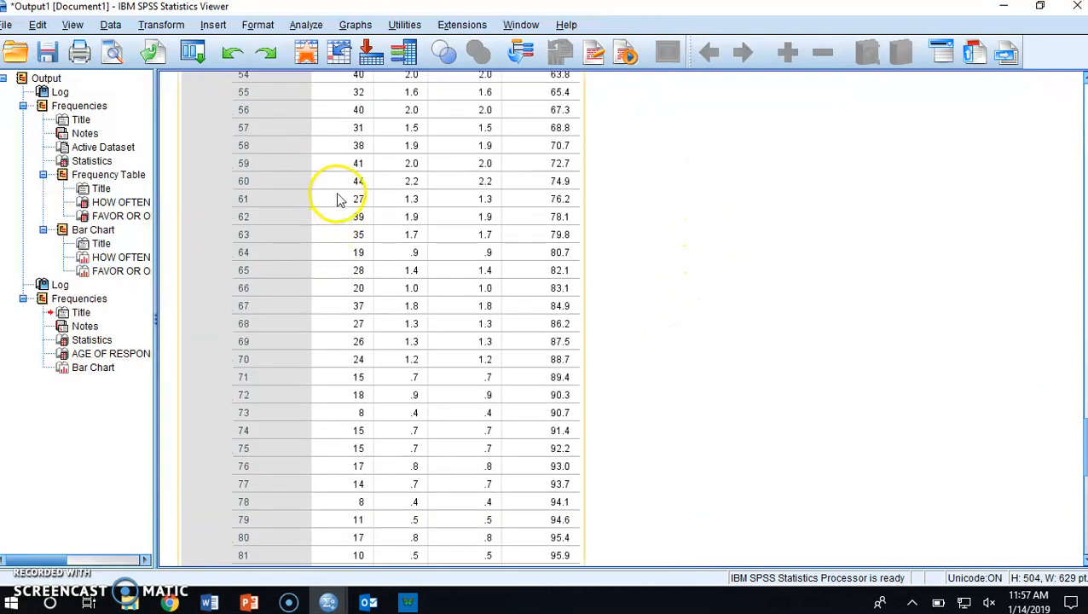
right_click(337, 198)
click(355, 225)
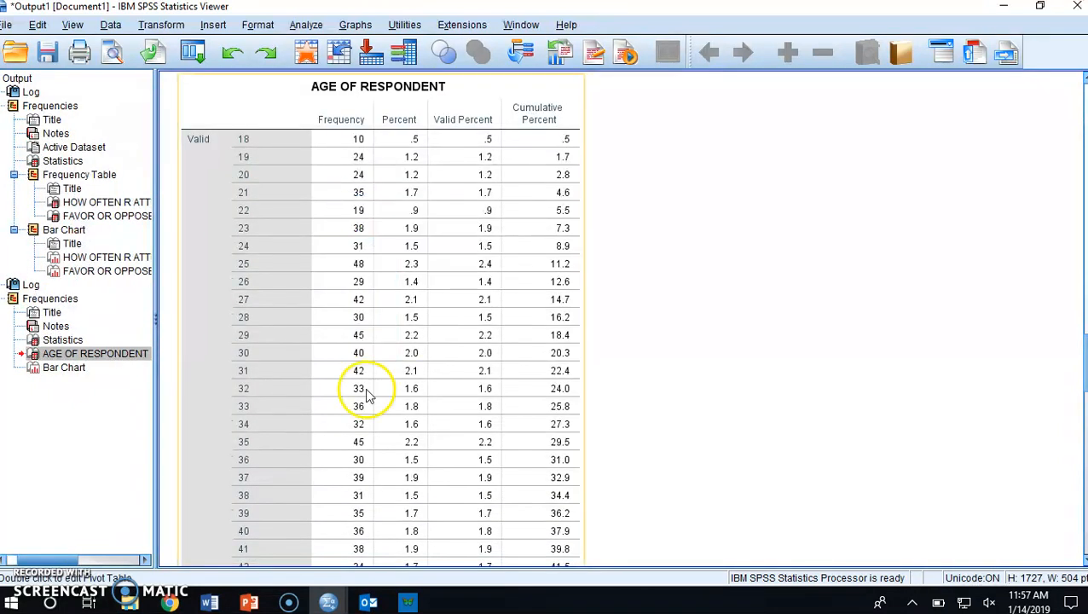
click(227, 603)
scroll(445, 312, down, 20)
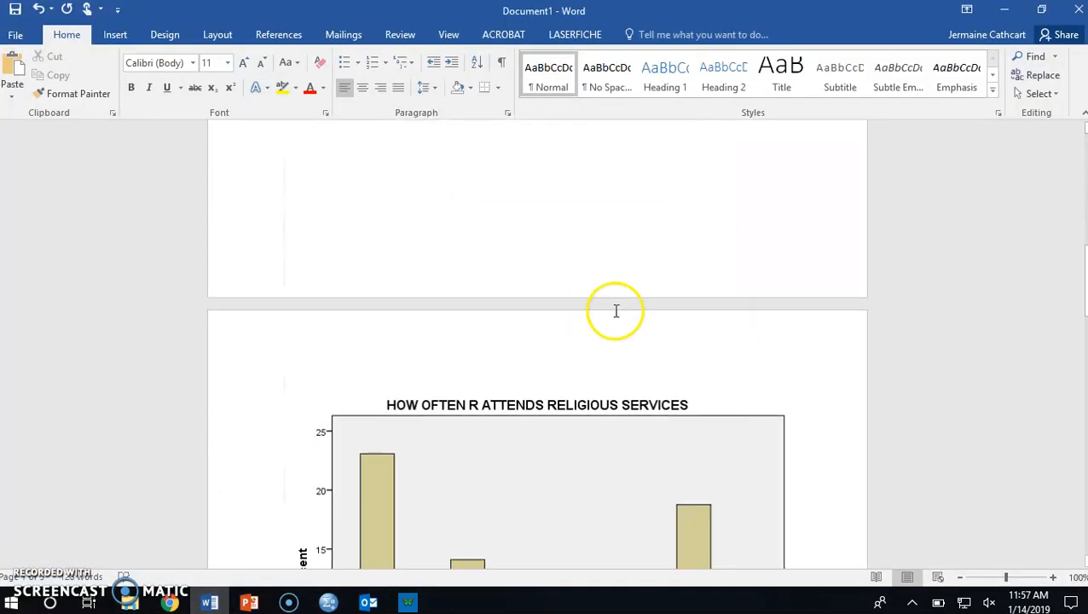
scroll(670, 360, down, 8)
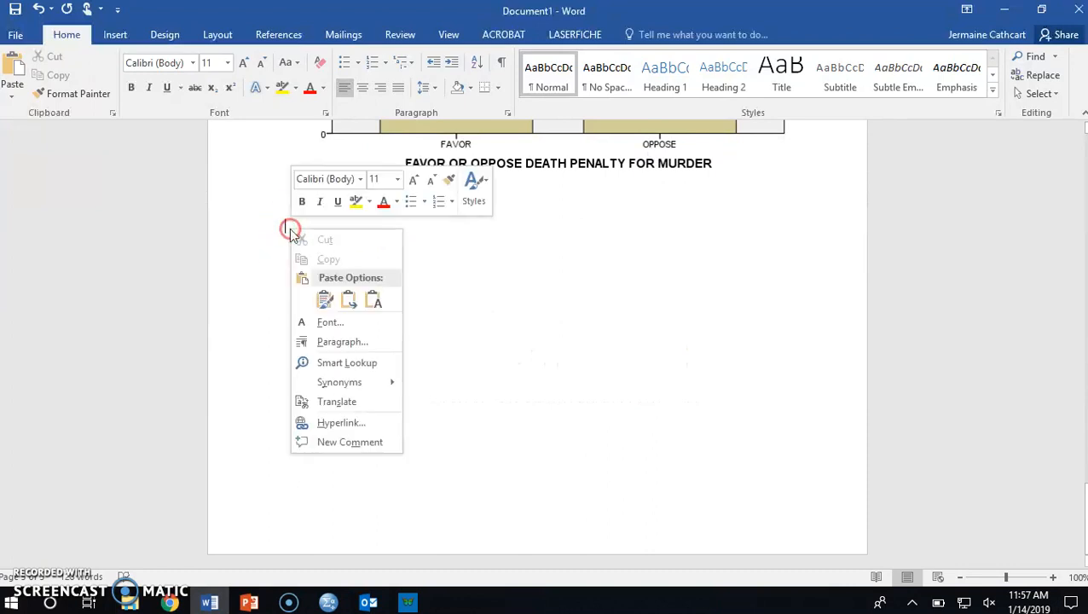
click(324, 300)
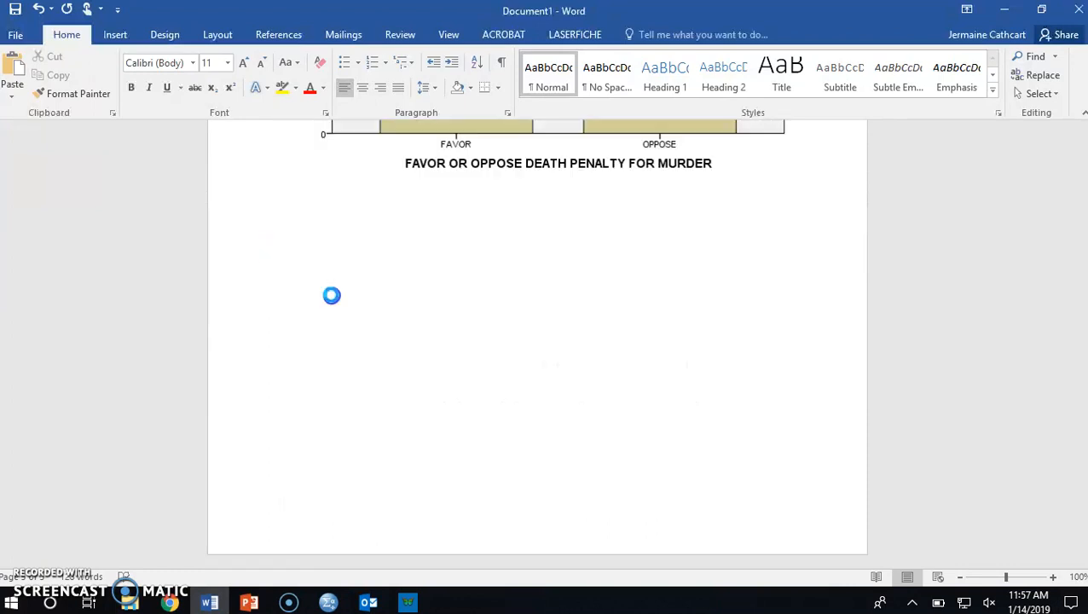
- Examine how the pasted age frequency table is laid out across the pages of the Word document
scroll(716, 311, up, 20)
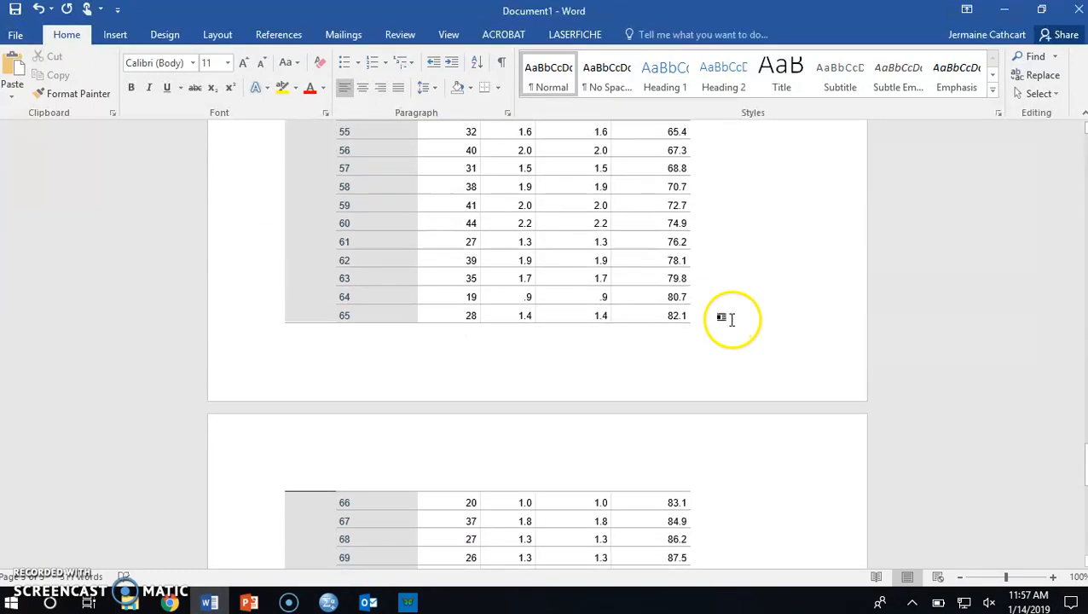
scroll(744, 331, up, 6)
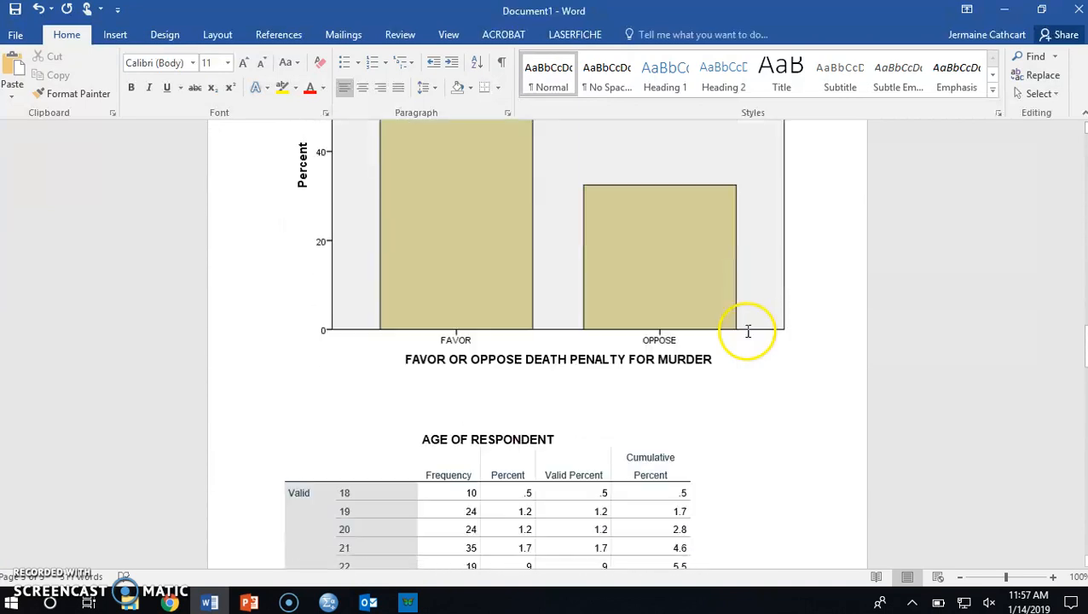
scroll(743, 331, down, 10)
scroll(743, 331, down, 18)
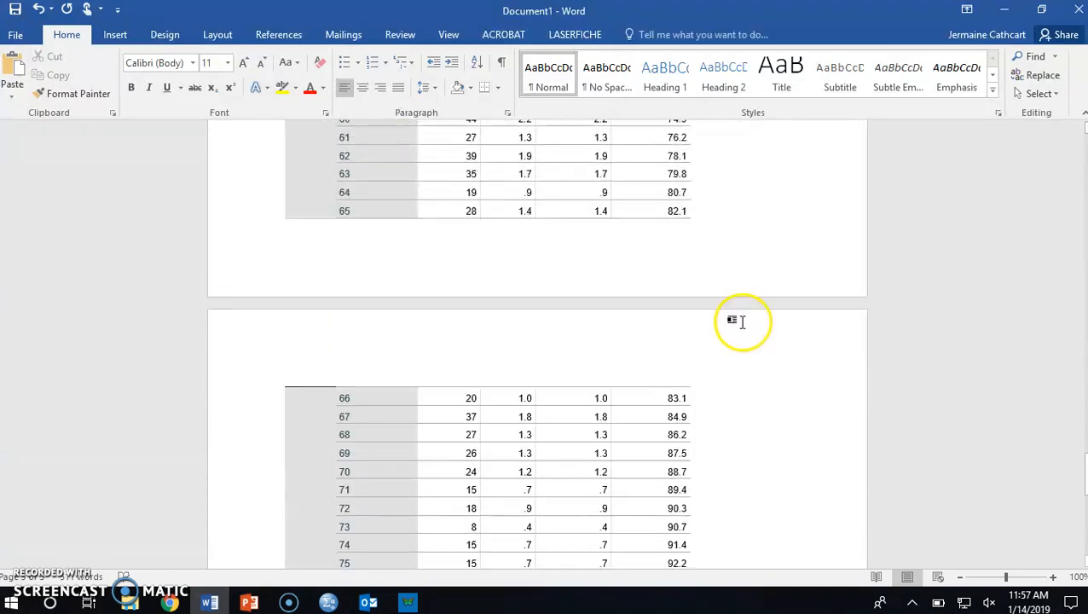
scroll(749, 312, down, 2)
scroll(747, 317, up, 15)
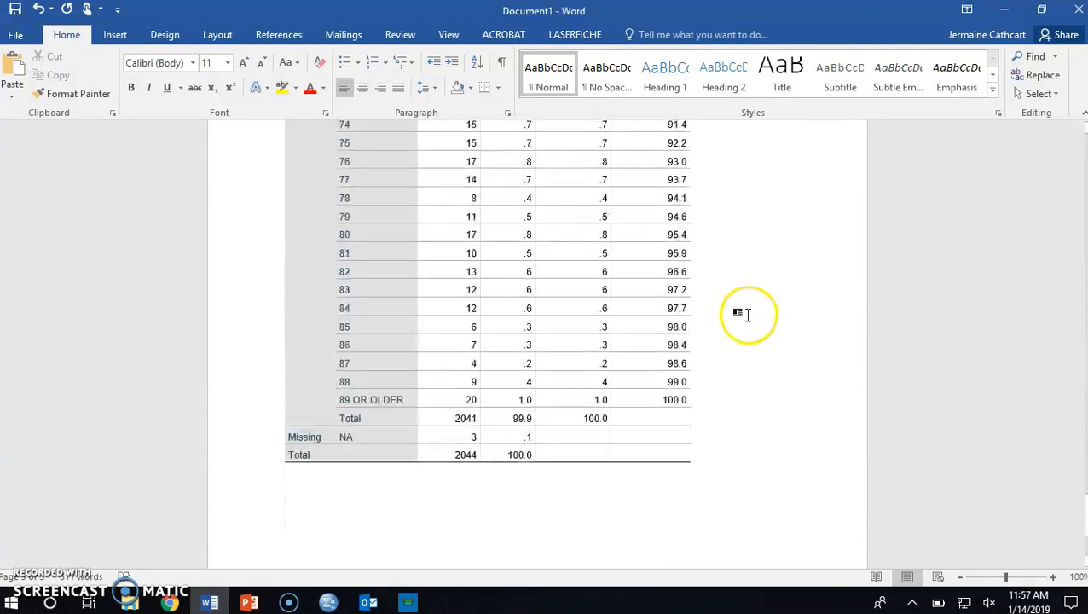
scroll(747, 321, up, 17)
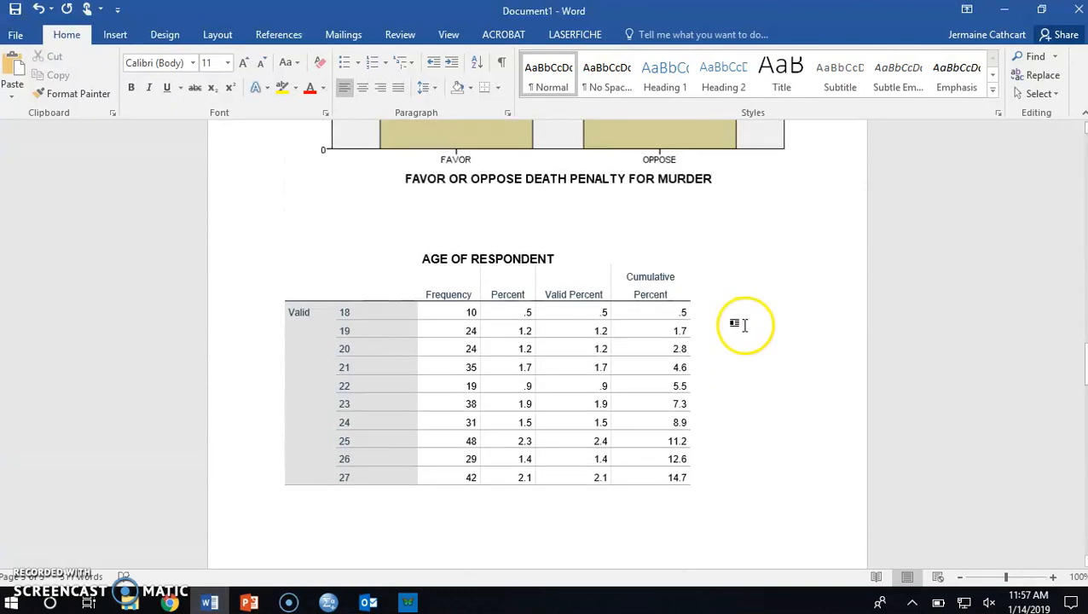
- Delete the pasted age of respondent table from the Word document
scroll(738, 351, down, 5)
click(408, 410)
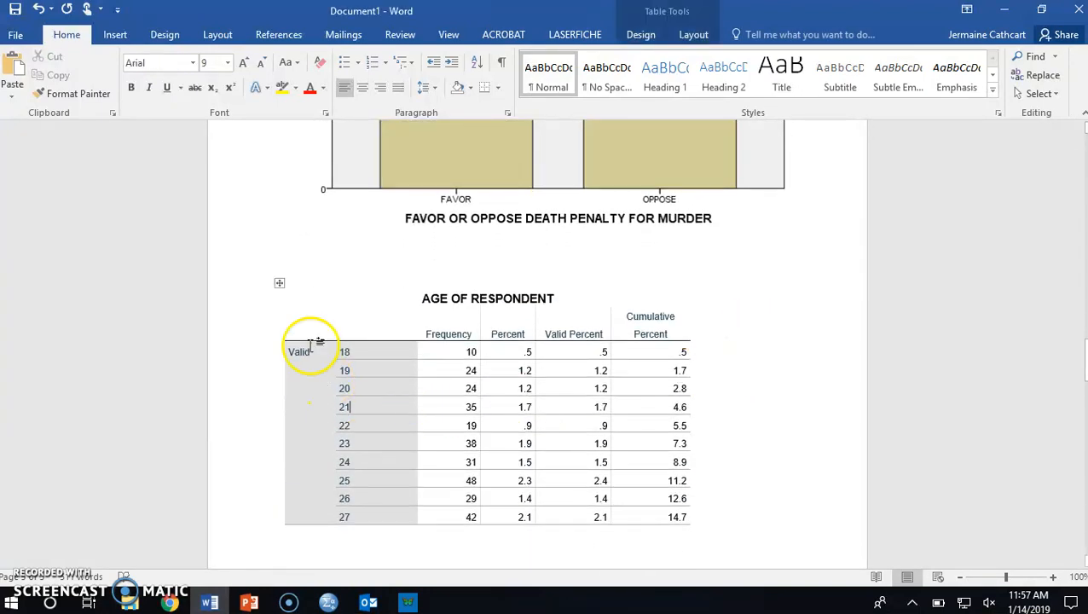
click(280, 285)
key(BackSpace)
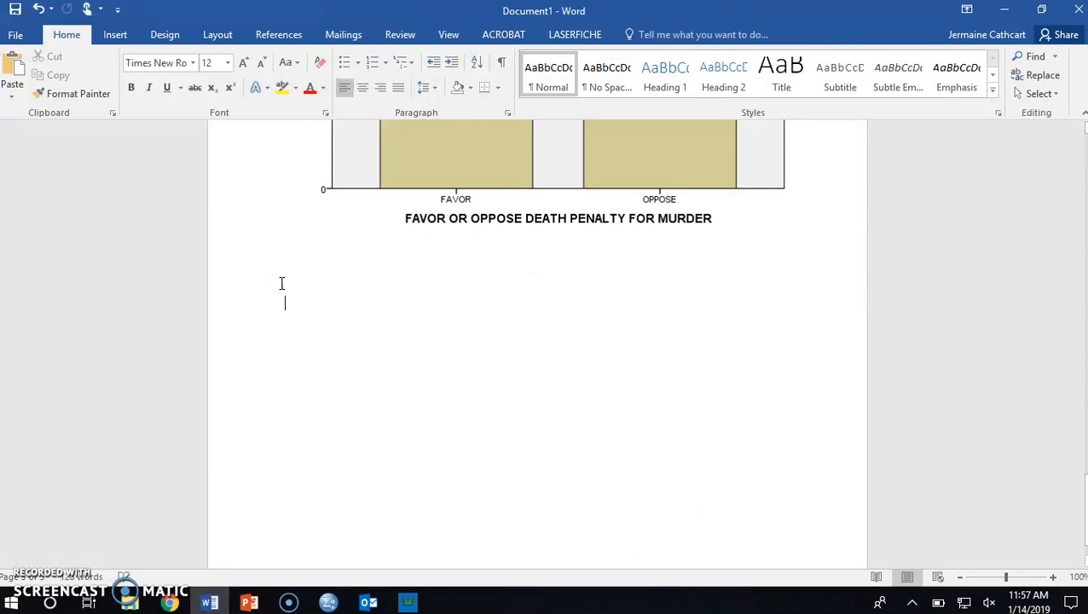
- Copy the age of respondent frequency table from the SPSS output with Copy Special, using only the Image (JPG, PNG) format
mouse_move(328, 602)
click(265, 555)
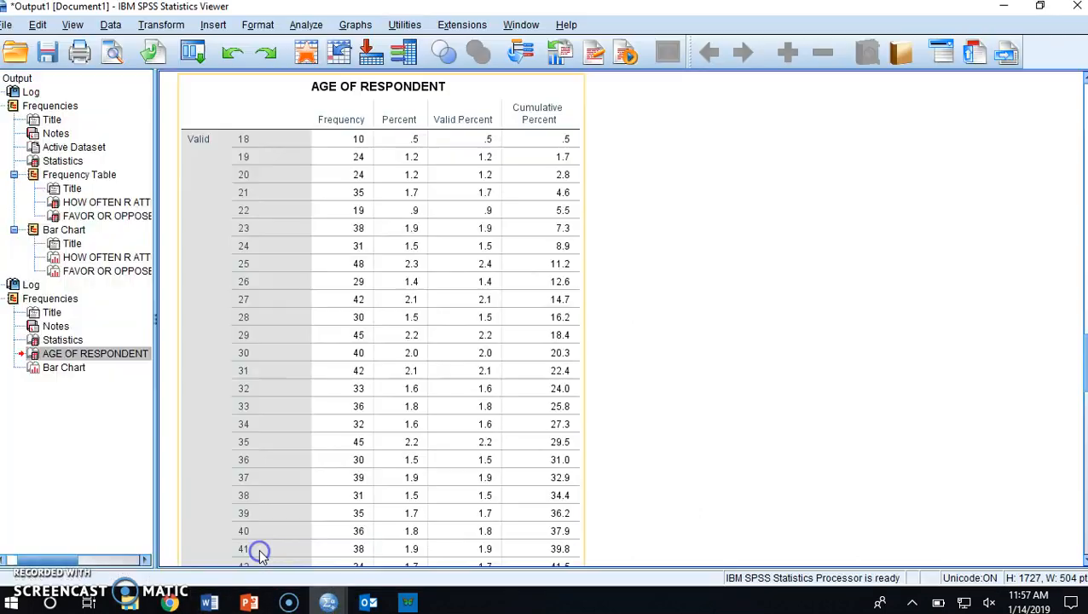
right_click(398, 225)
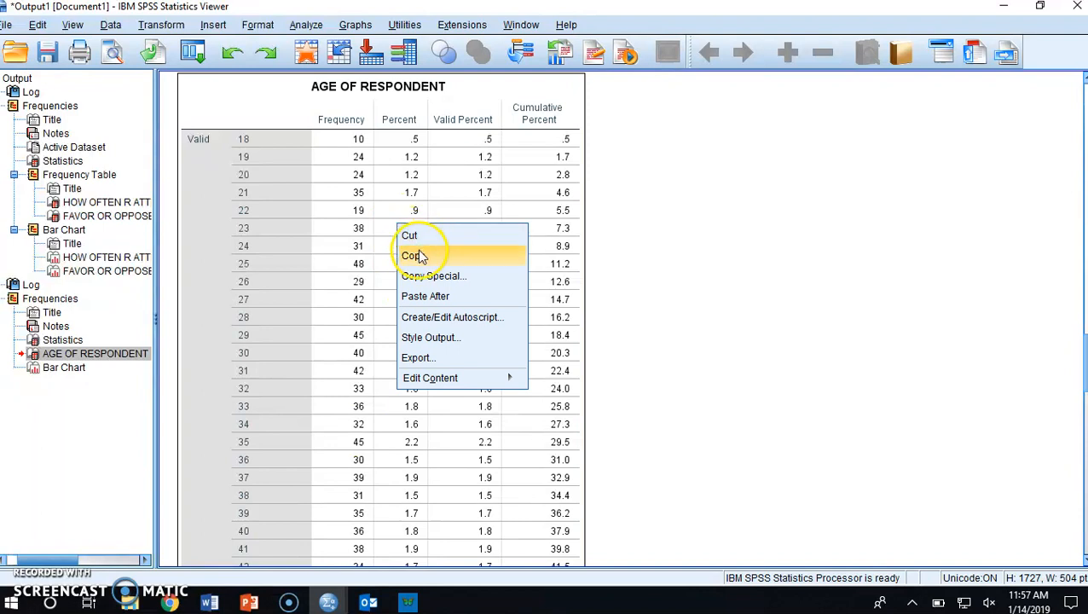
click(429, 276)
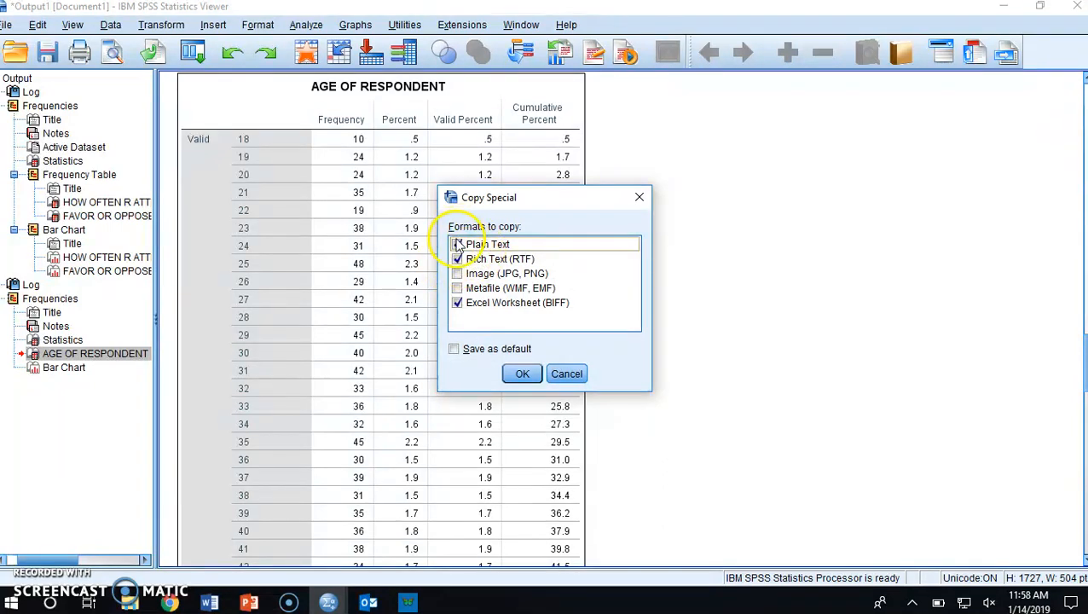
click(458, 259)
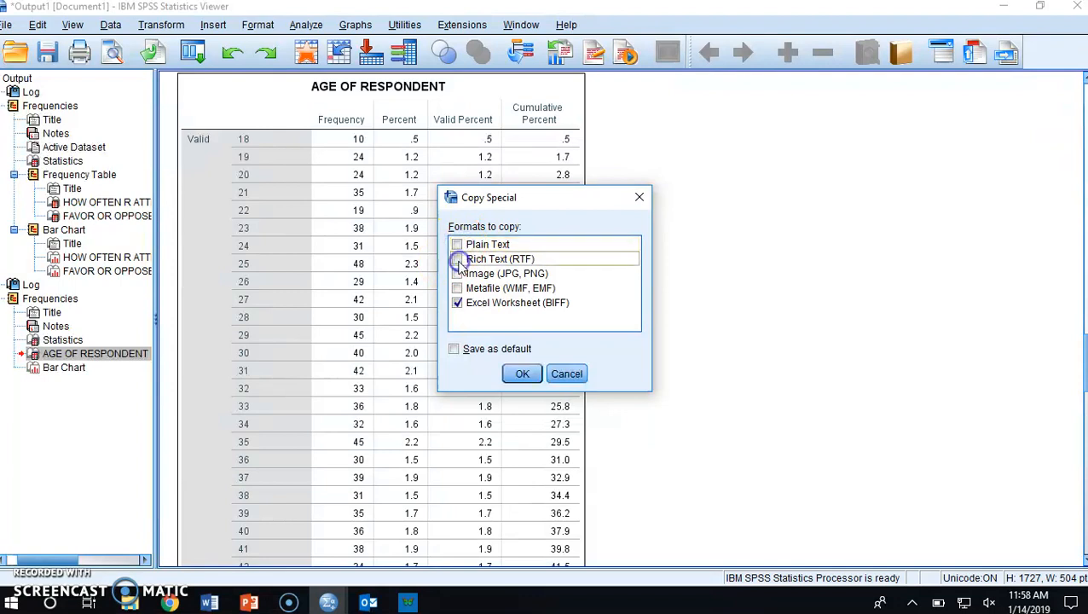
click(458, 303)
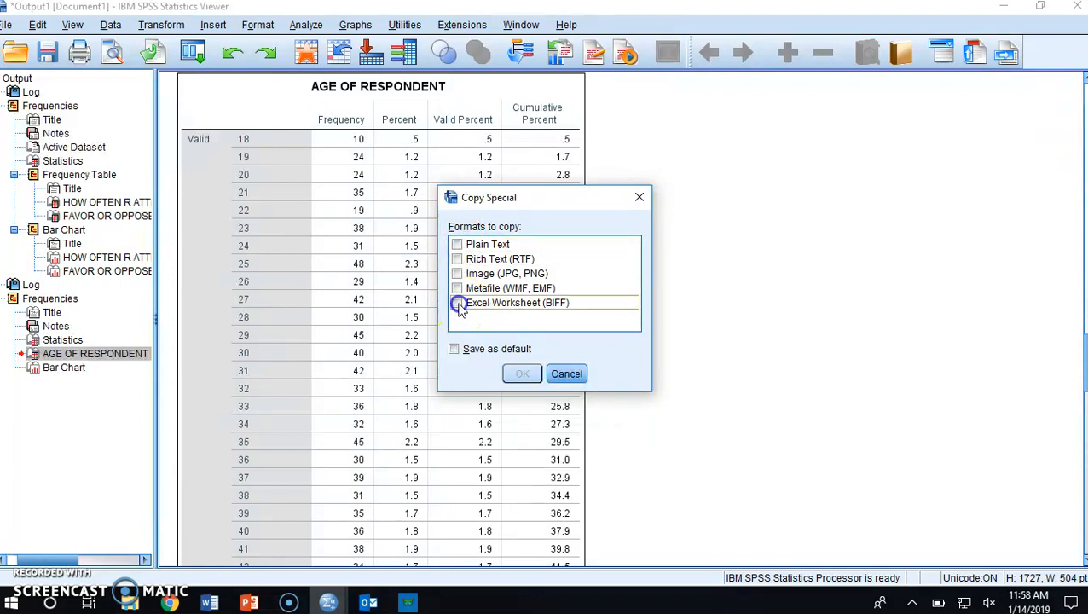
click(458, 274)
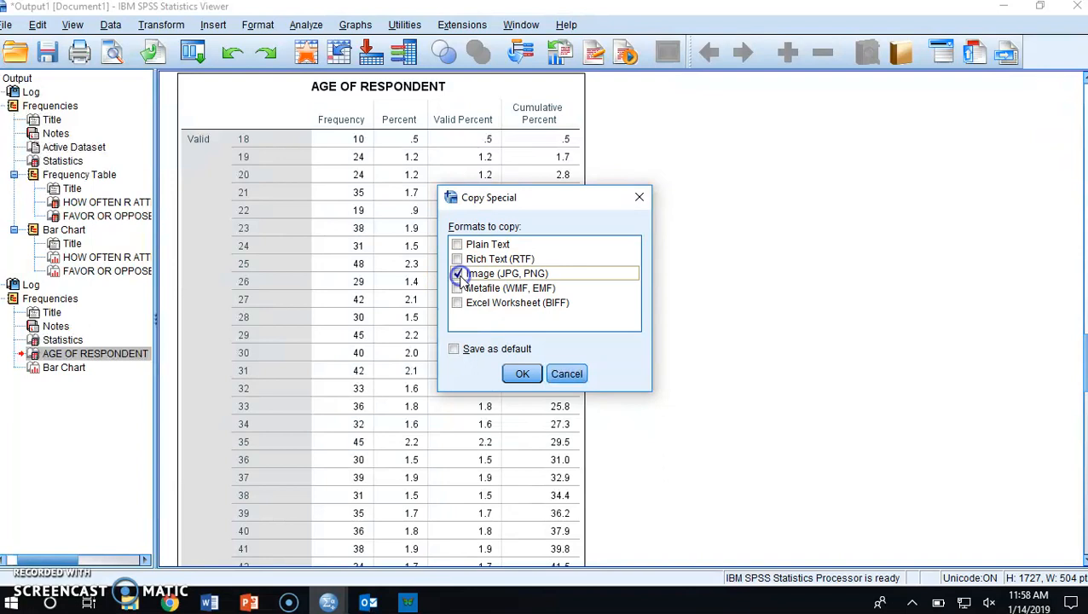
click(524, 375)
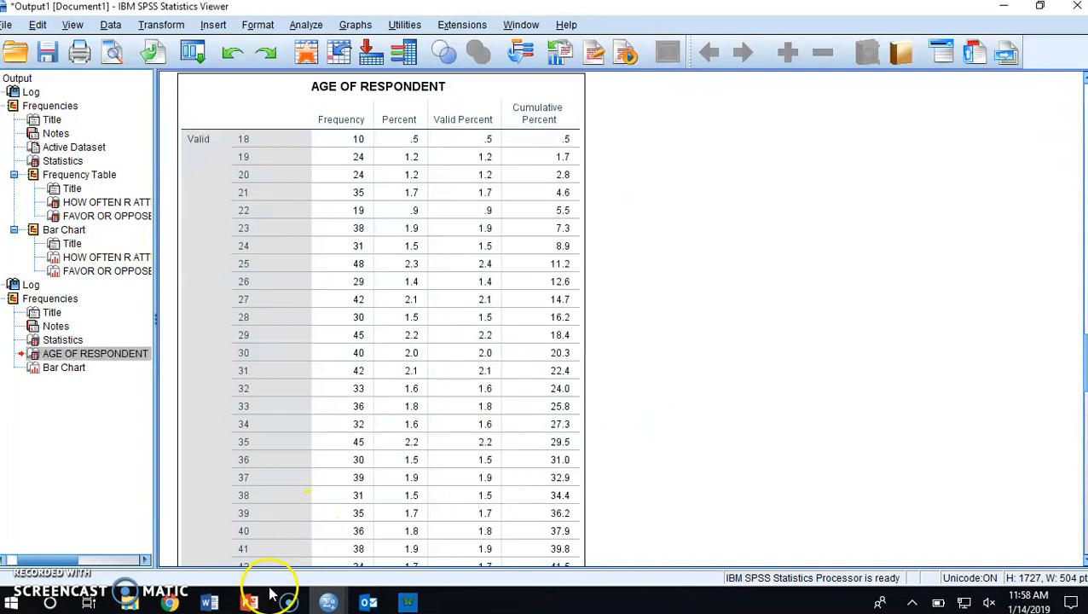
- Paste the copied age table image below the death penalty bar chart in the Word document
click(209, 603)
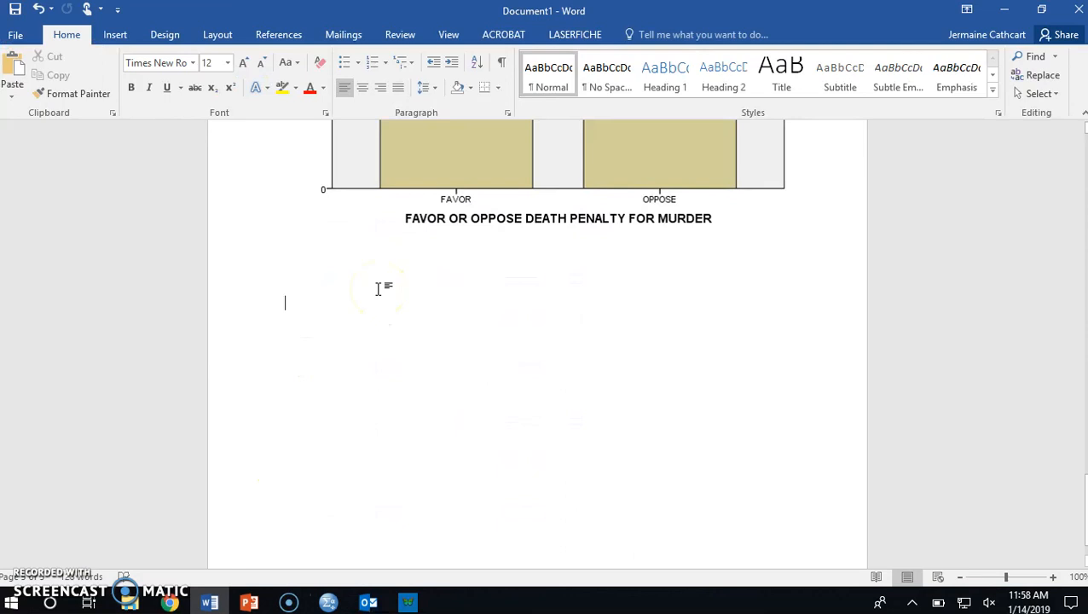
right_click(340, 310)
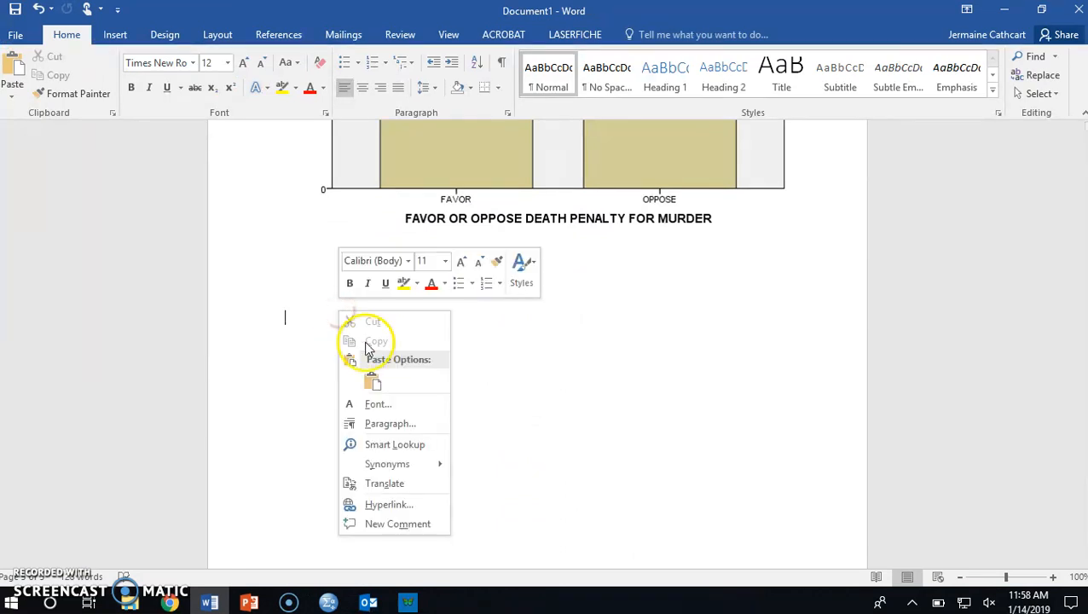
click(376, 386)
scroll(512, 313, up, 5)
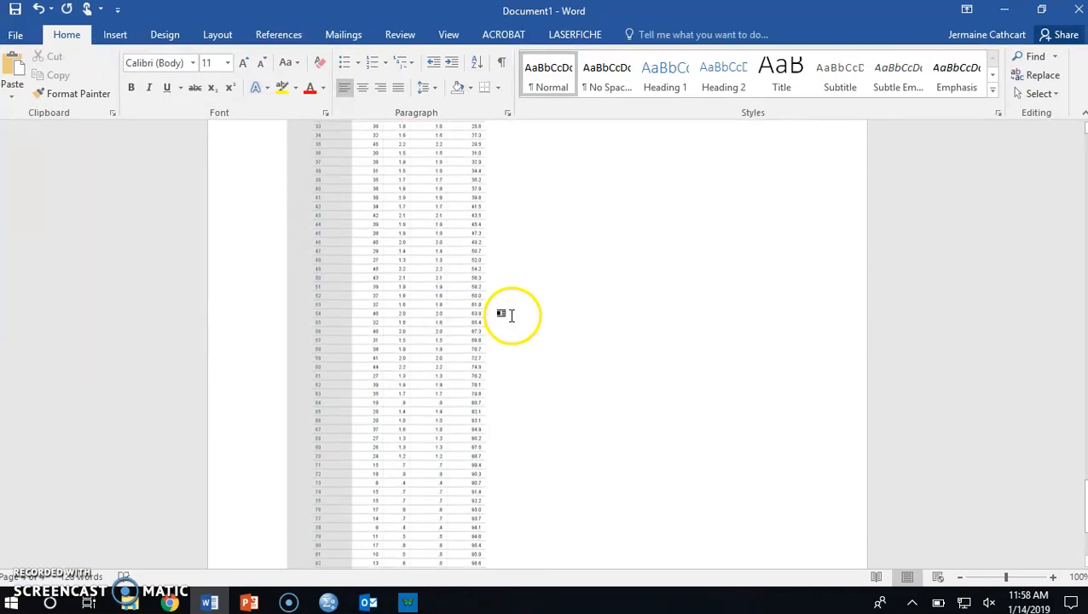
scroll(529, 309, up, 3)
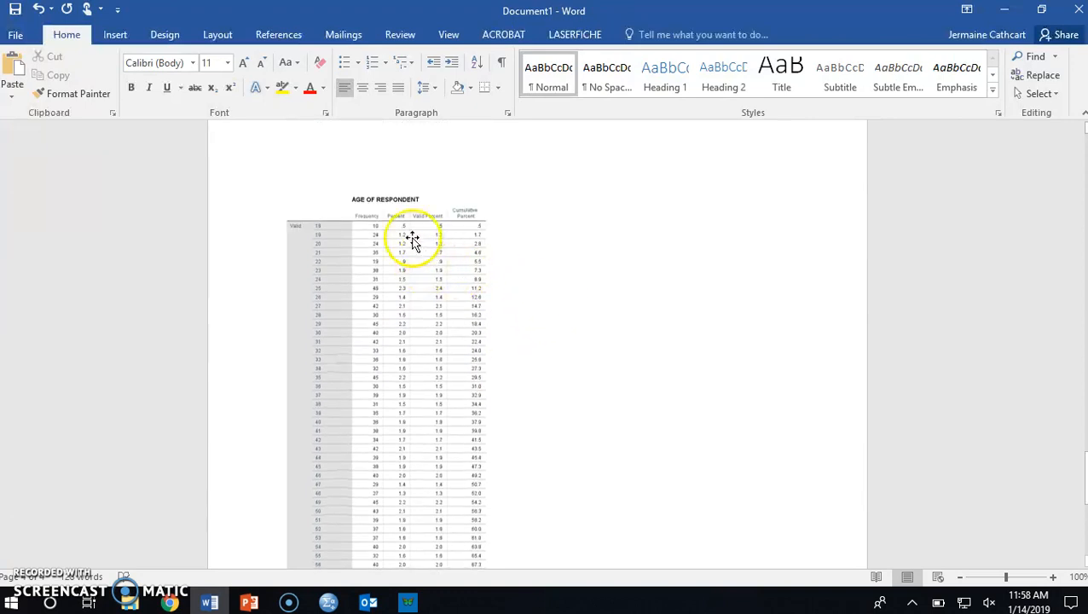
- Stretch the age of respondent table image horizontally to nearly the full text width and check it from beginning to end
scroll(409, 245, down, 10)
scroll(415, 431, up, 3)
scroll(416, 428, up, 1)
click(458, 295)
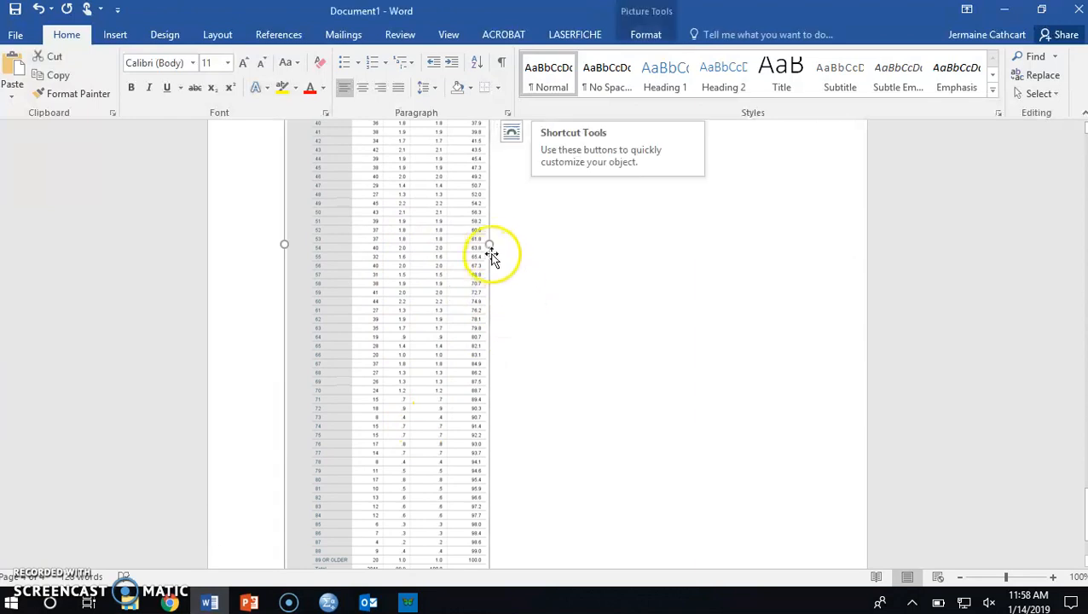
drag(492, 245, 816, 267)
scroll(813, 273, up, 8)
scroll(802, 276, down, 7)
scroll(791, 282, down, 4)
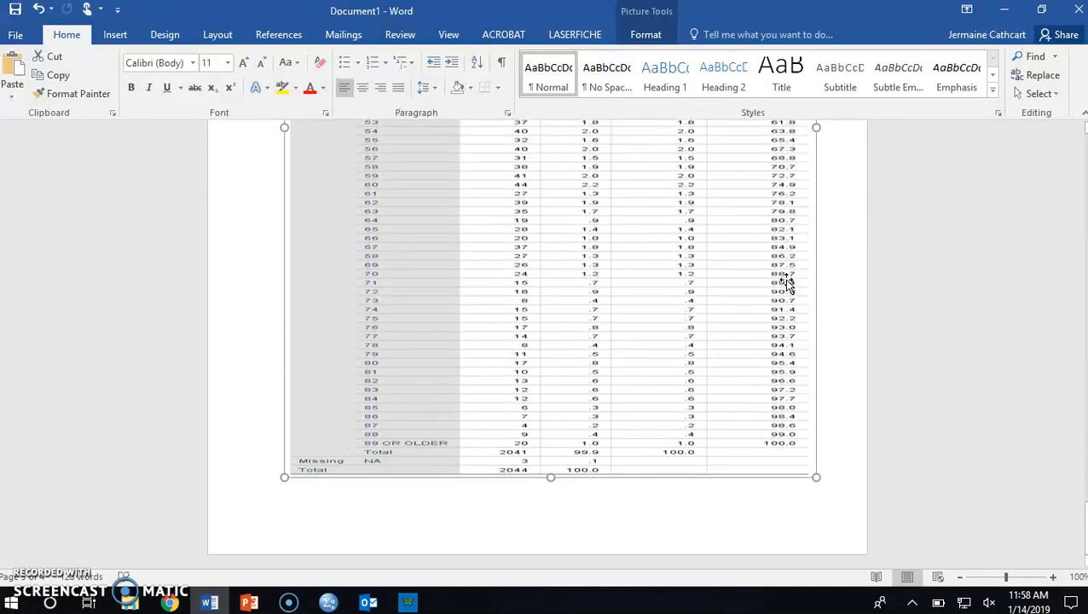
scroll(785, 284, up, 13)
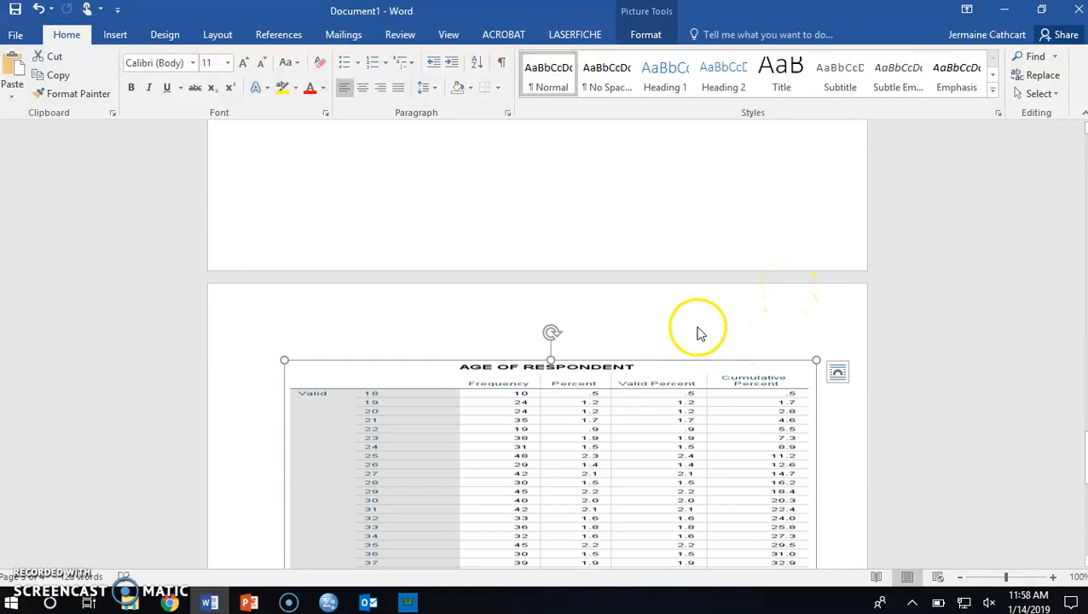
scroll(614, 343, down, 12)
scroll(576, 388, down, 1)
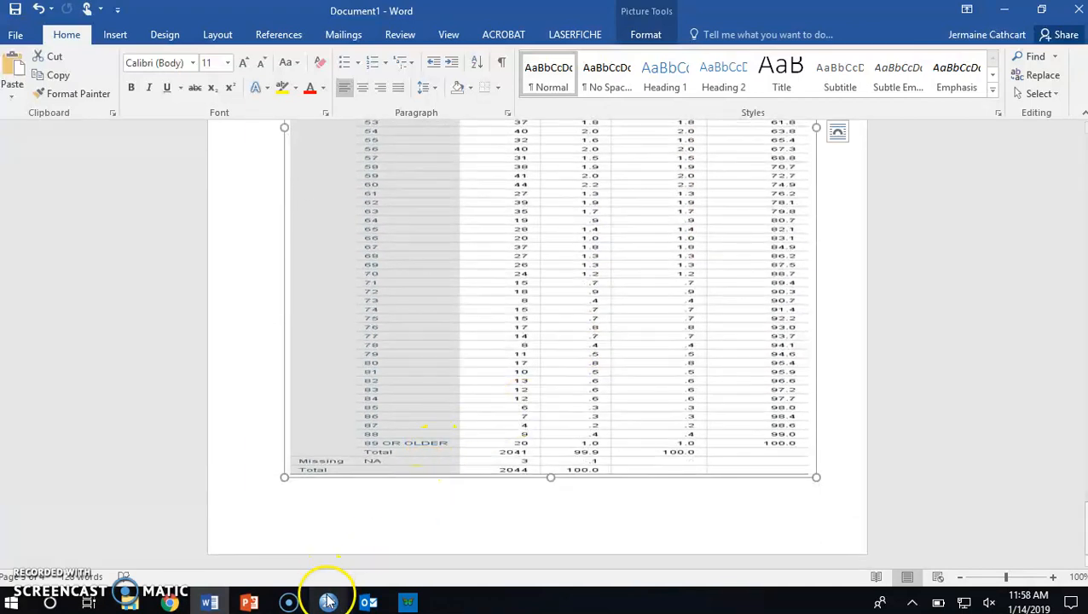
mouse_move(328, 601)
click(267, 518)
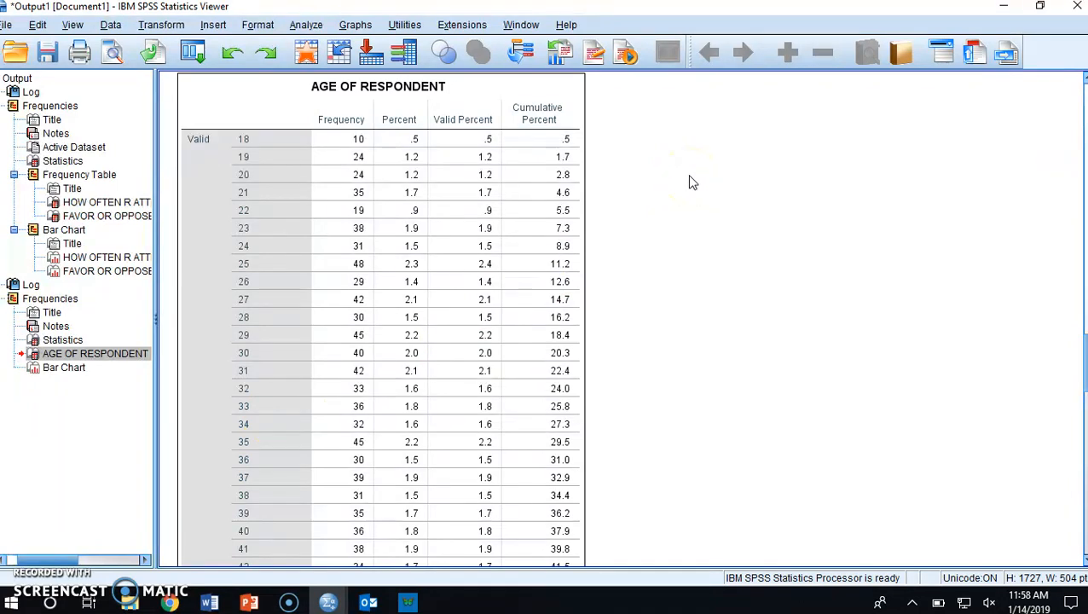
click(213, 603)
scroll(411, 344, up, 10)
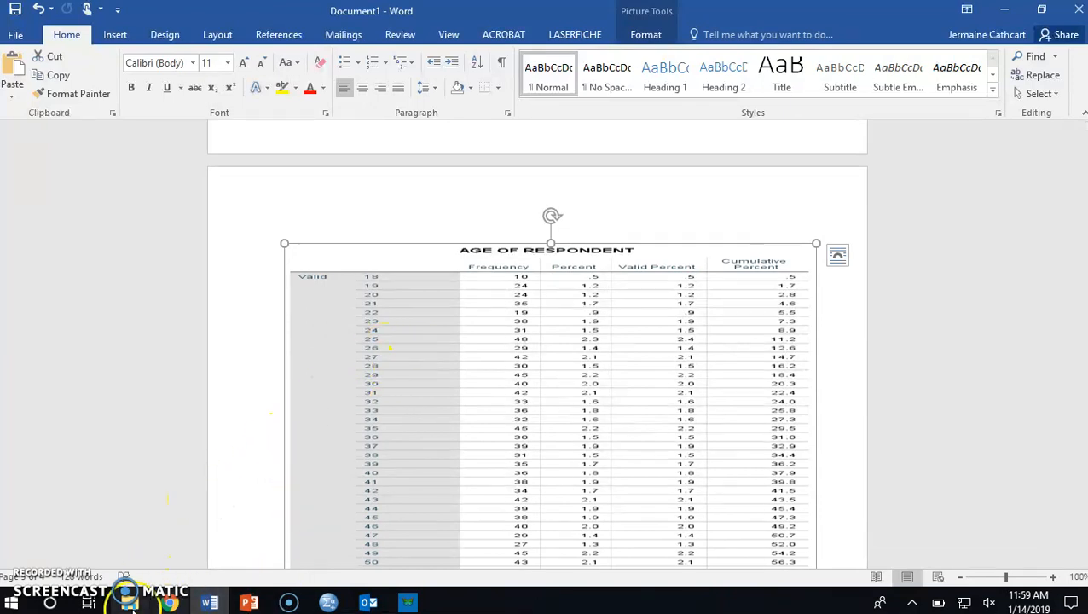
- Search the computer for the Snipping Tool, then dismiss the search without opening it
click(50, 602)
text(snipp)
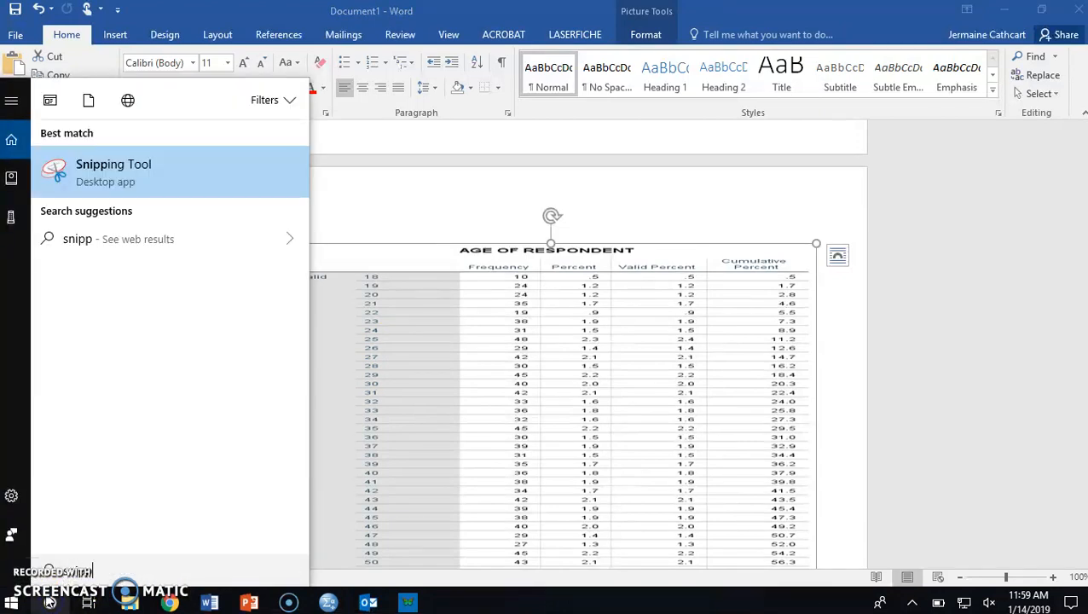
click(426, 375)
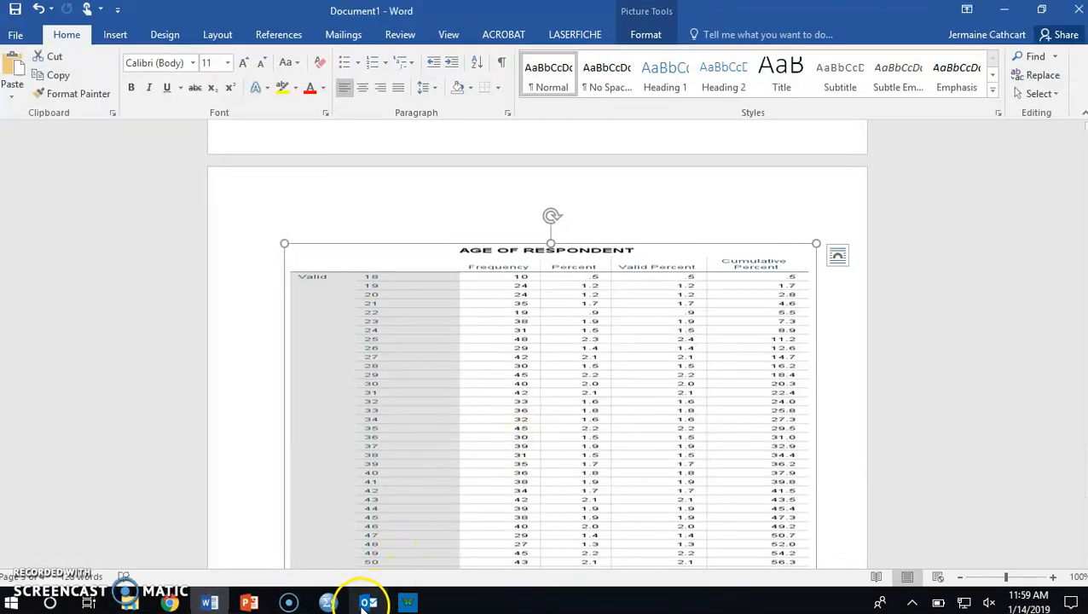
mouse_move(342, 570)
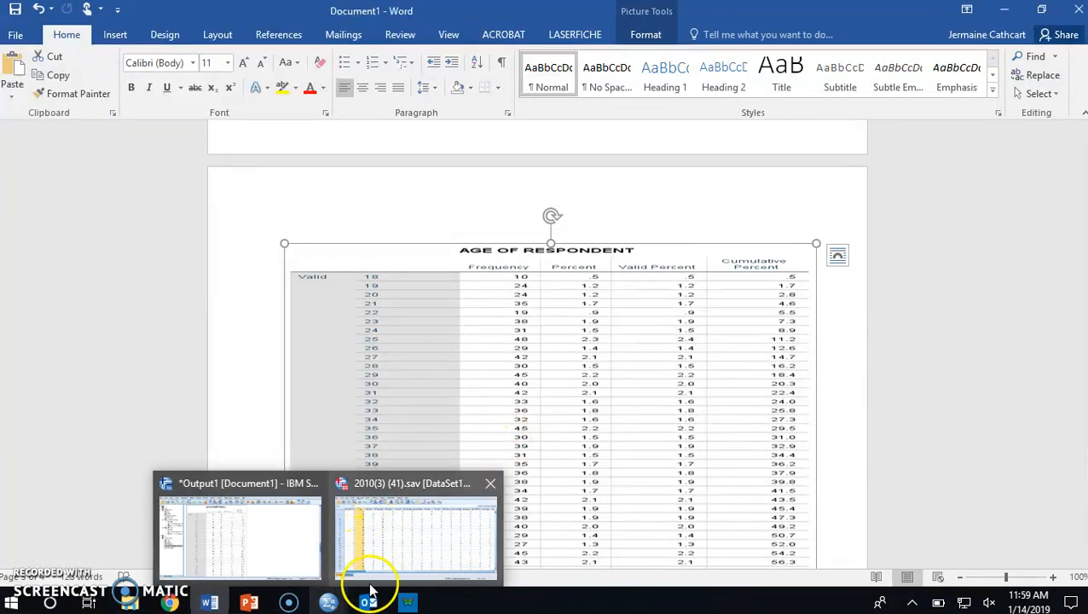
mouse_move(292, 547)
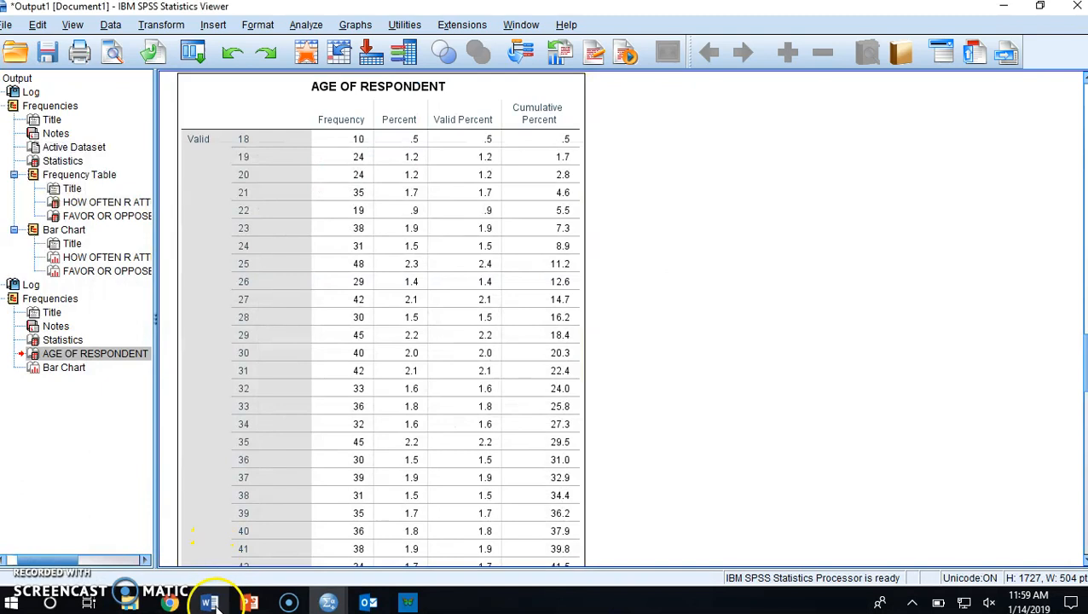
click(211, 603)
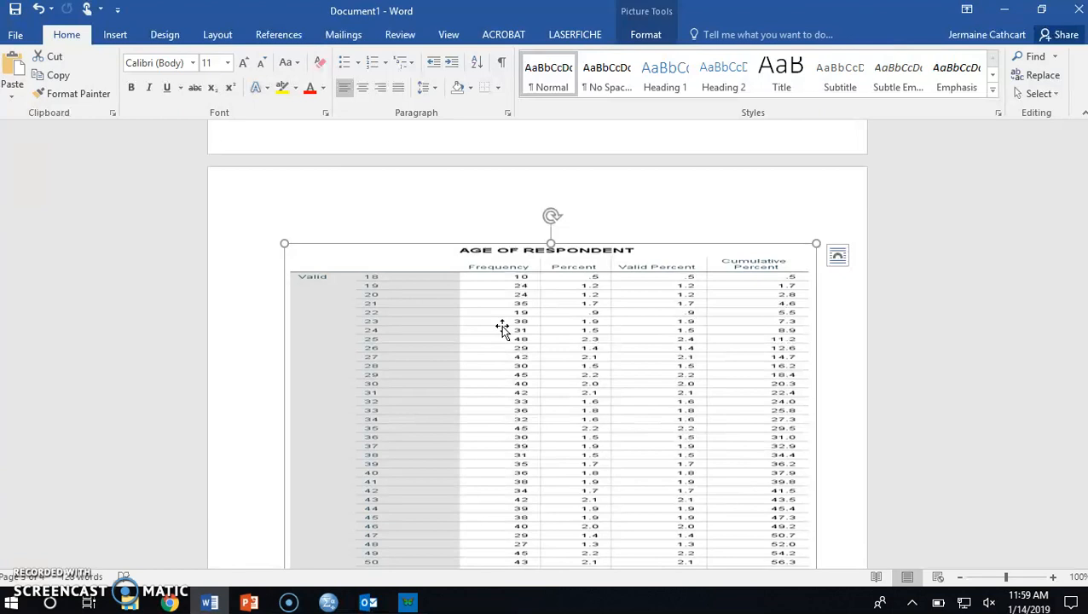
- Save the Word document to the Desktop under the name Tables and Charts
click(14, 35)
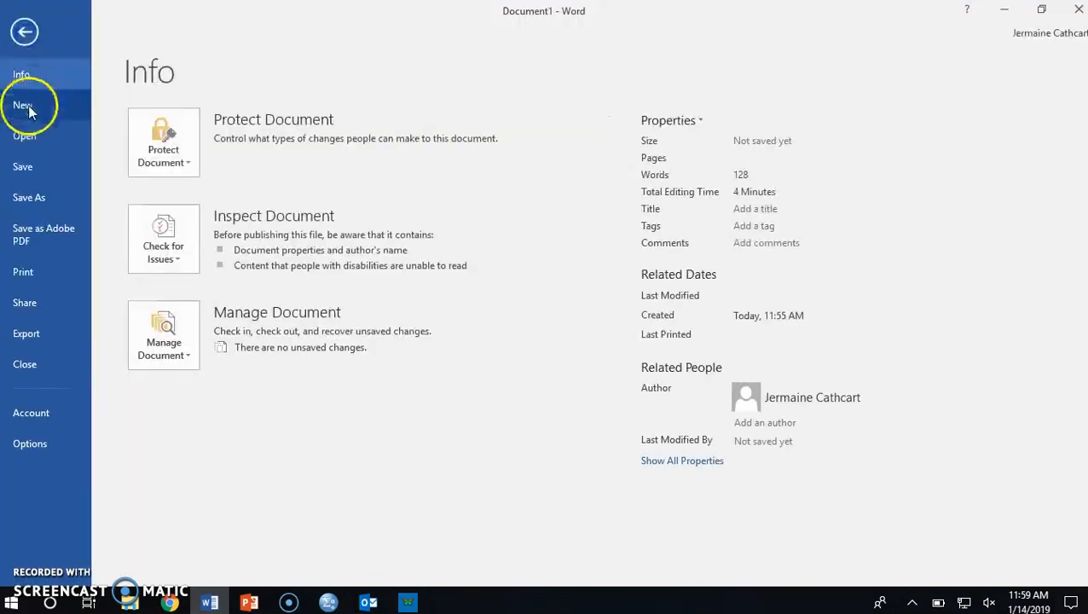
click(29, 197)
click(431, 162)
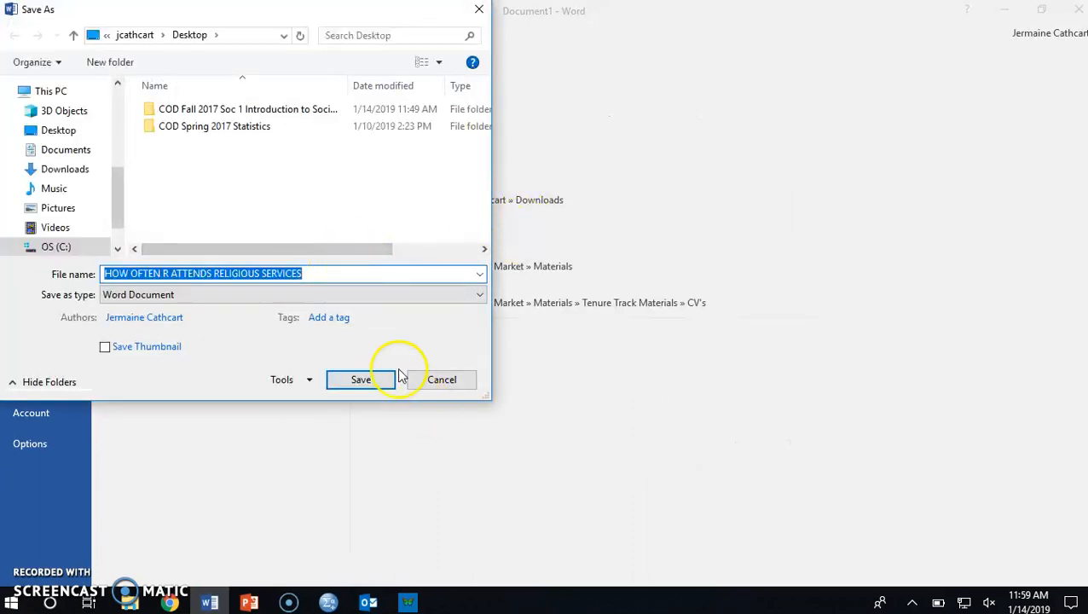
text(Tables and Charts)
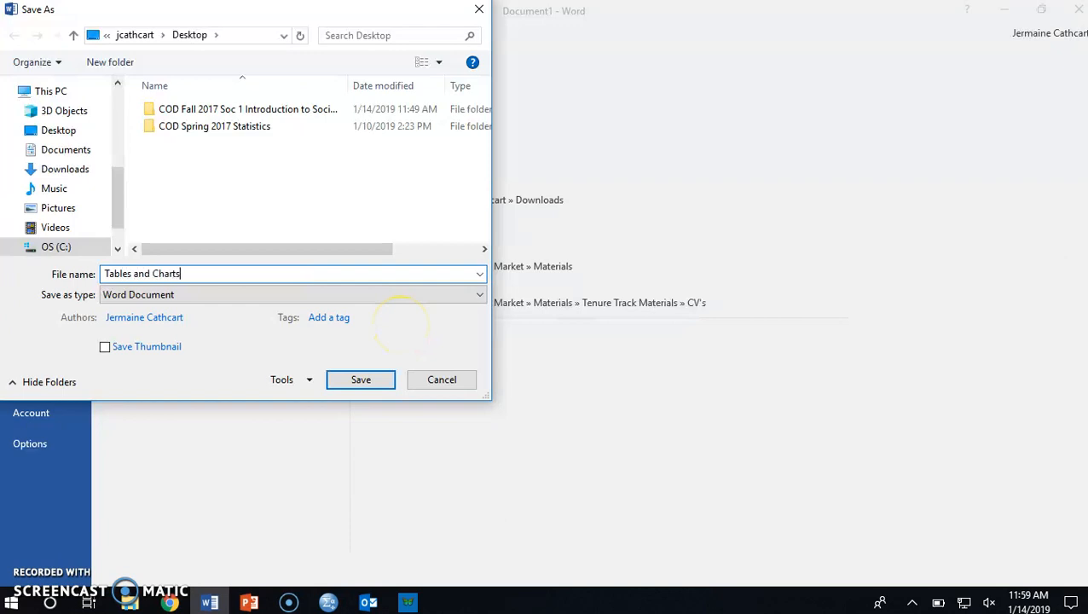
key(Return)
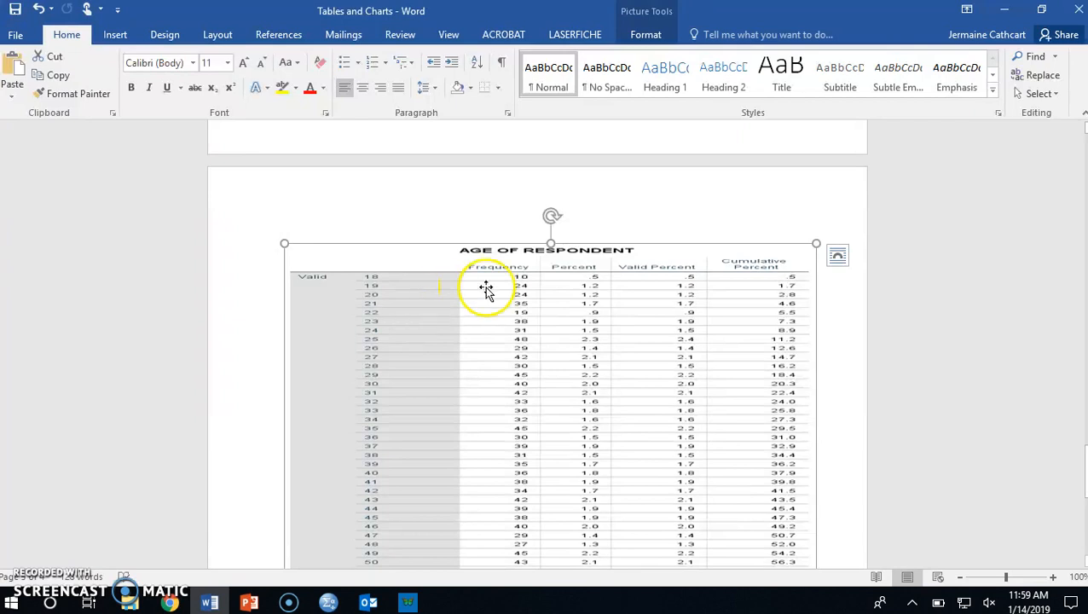
- Close the Tables and Charts document and minimize the remaining windows to show the desktop
click(1076, 10)
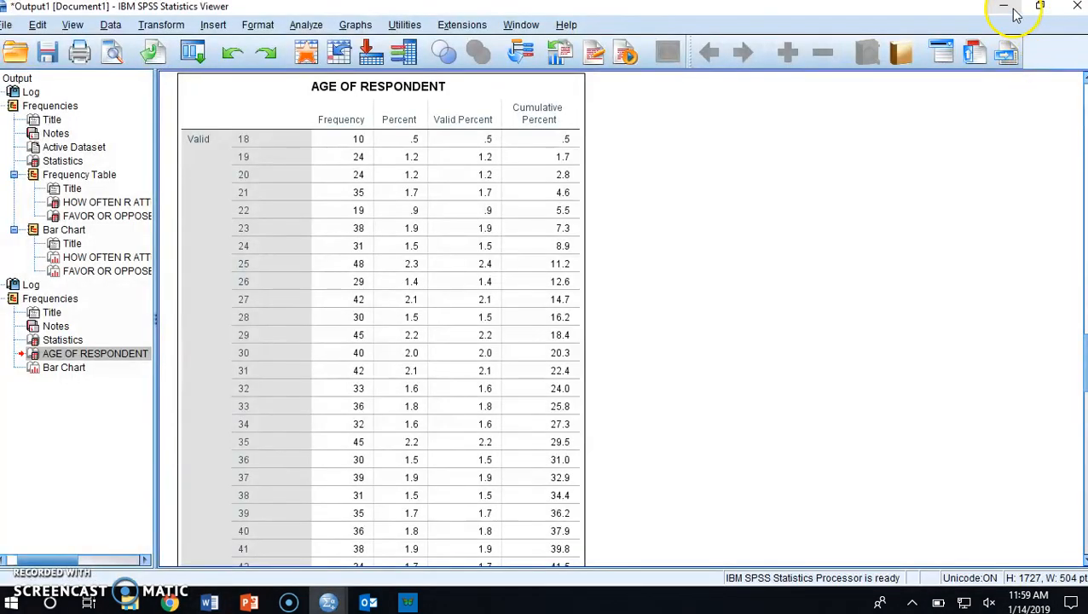
click(1003, 6)
click(1004, 7)
click(994, 7)
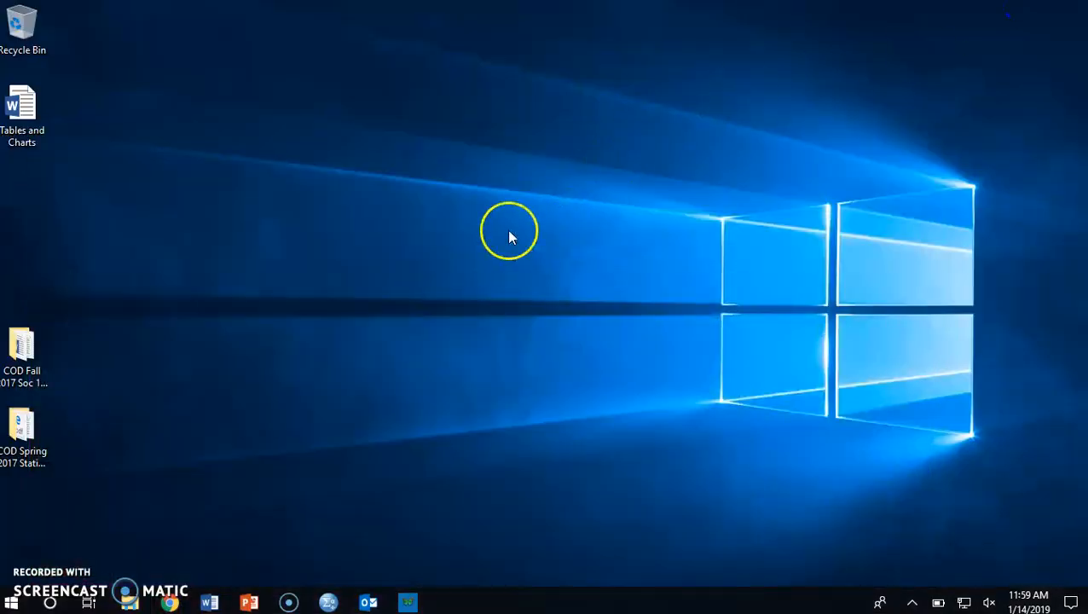
- Switch to Chrome, attach Tables and Charts.docx from the Desktop to the Canvas discussion reply, and post the reply
click(170, 603)
scroll(834, 194, up, 3)
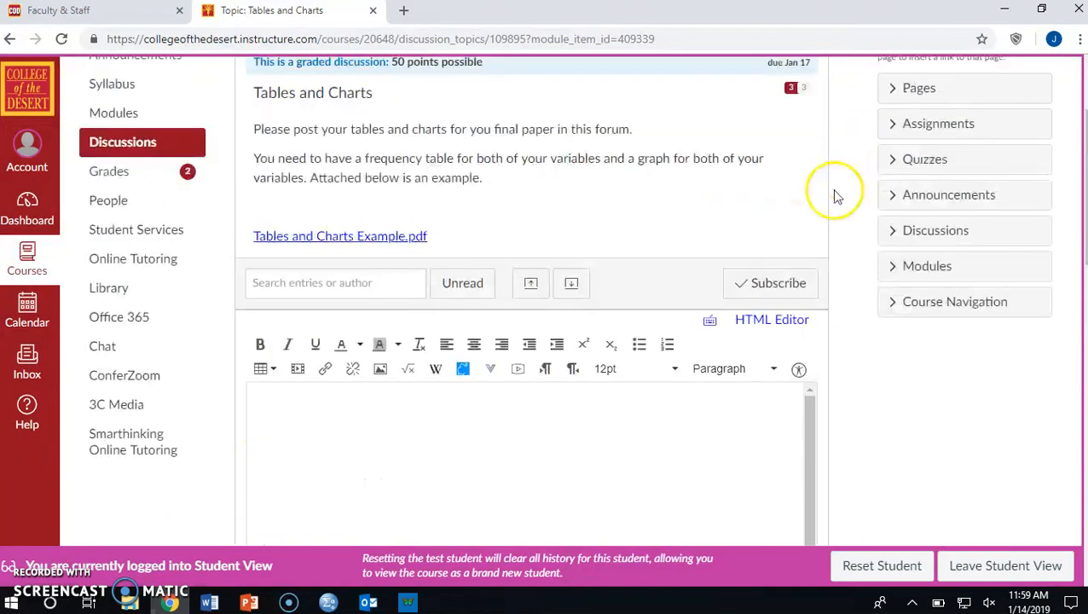
scroll(456, 249, down, 3)
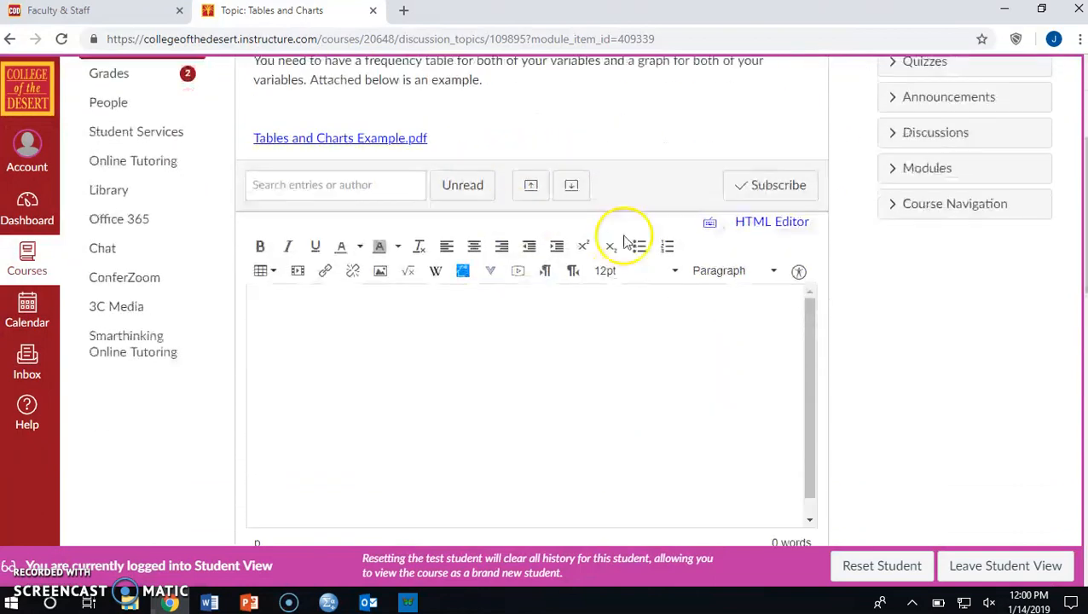
scroll(859, 232, down, 3)
scroll(309, 418, up, 2)
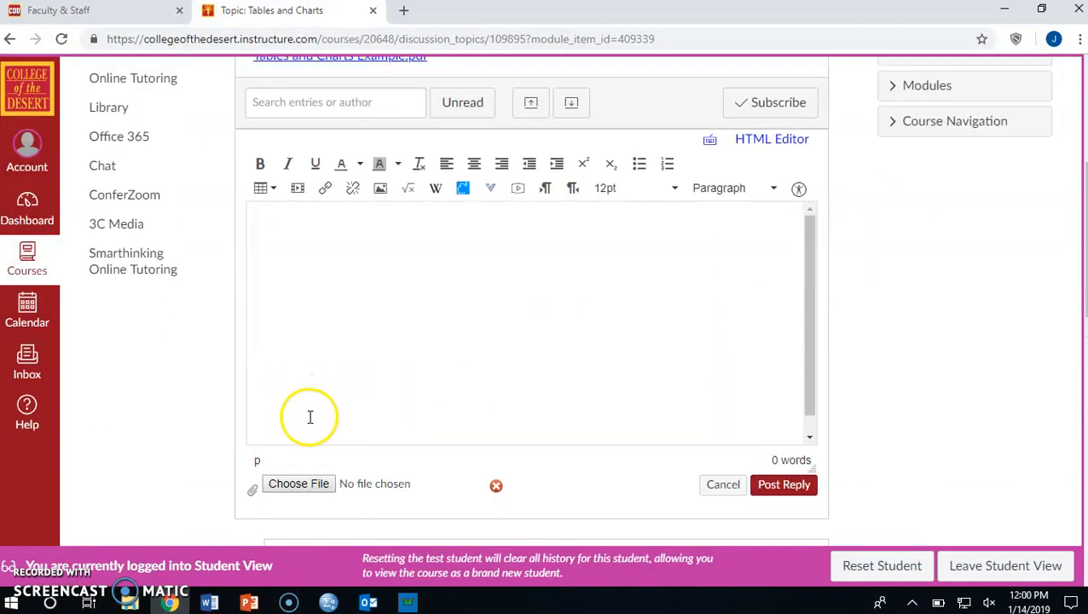
click(315, 485)
click(201, 145)
double_click(202, 146)
click(828, 490)
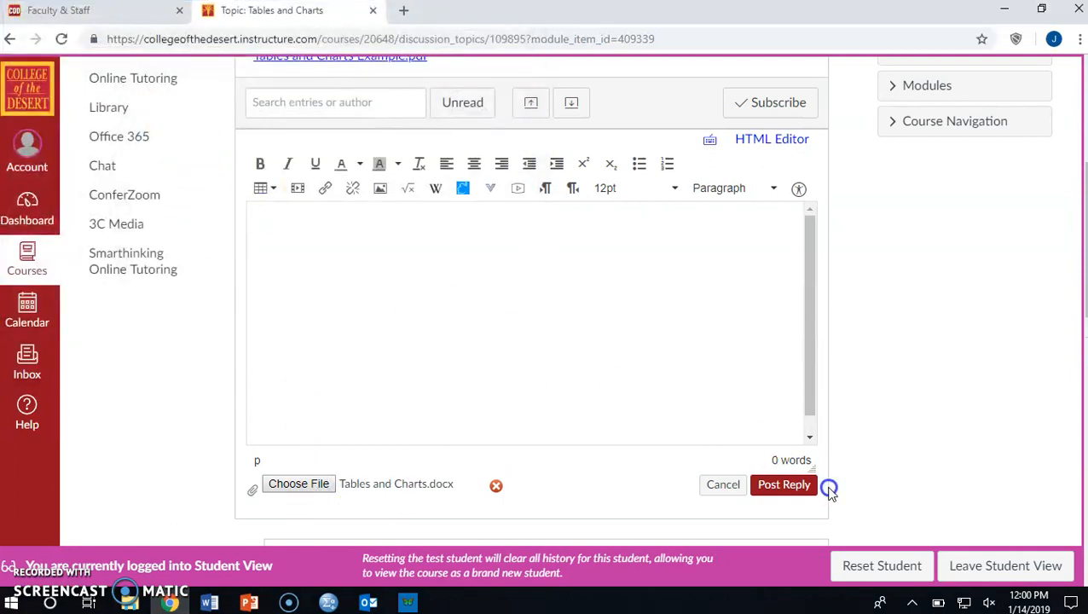
click(783, 484)
- Check the posted reply and its attachment in the Tables and Charts discussion, then minimize the browser
scroll(816, 328, up, 3)
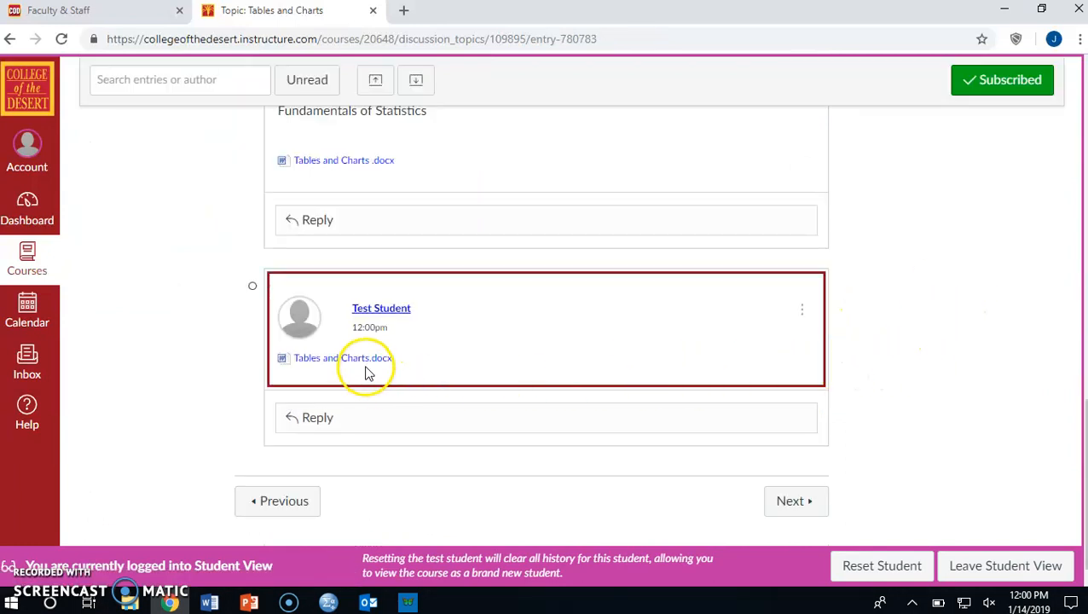
scroll(386, 368, up, 1)
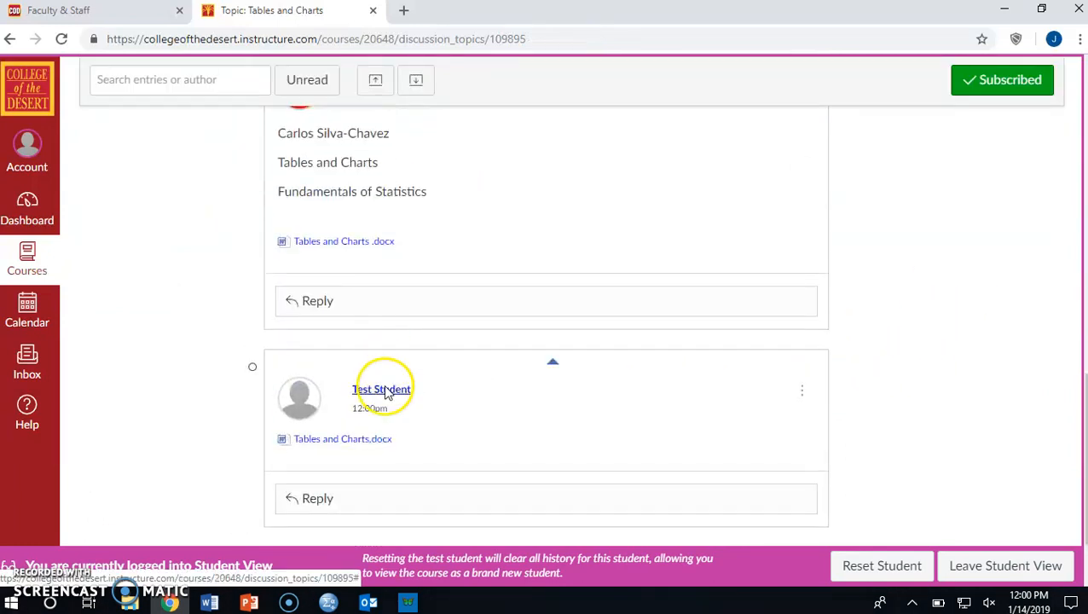
scroll(385, 392, down, 1)
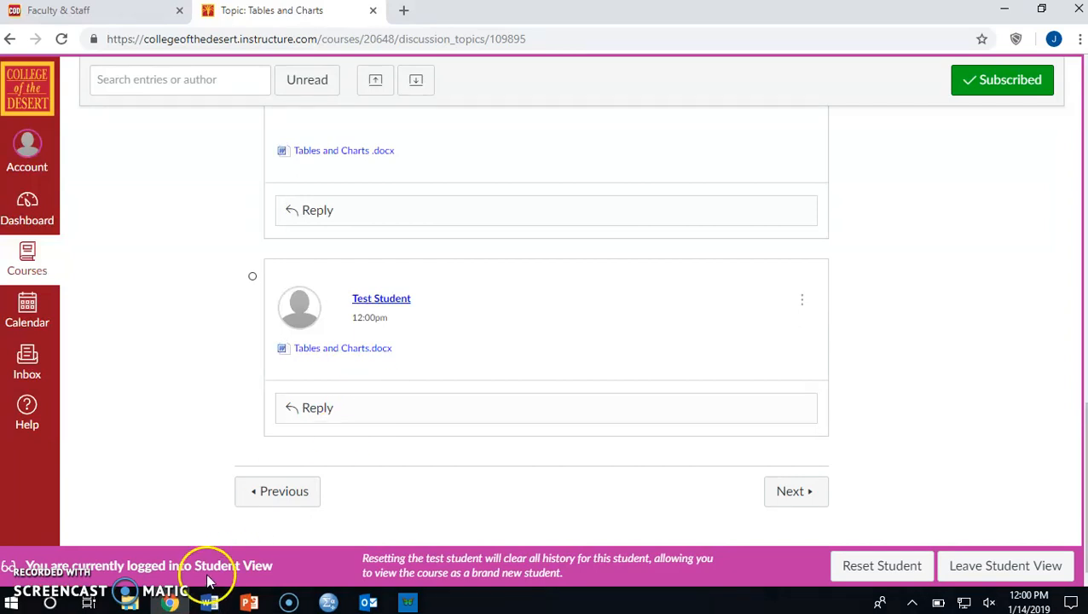
click(1005, 9)
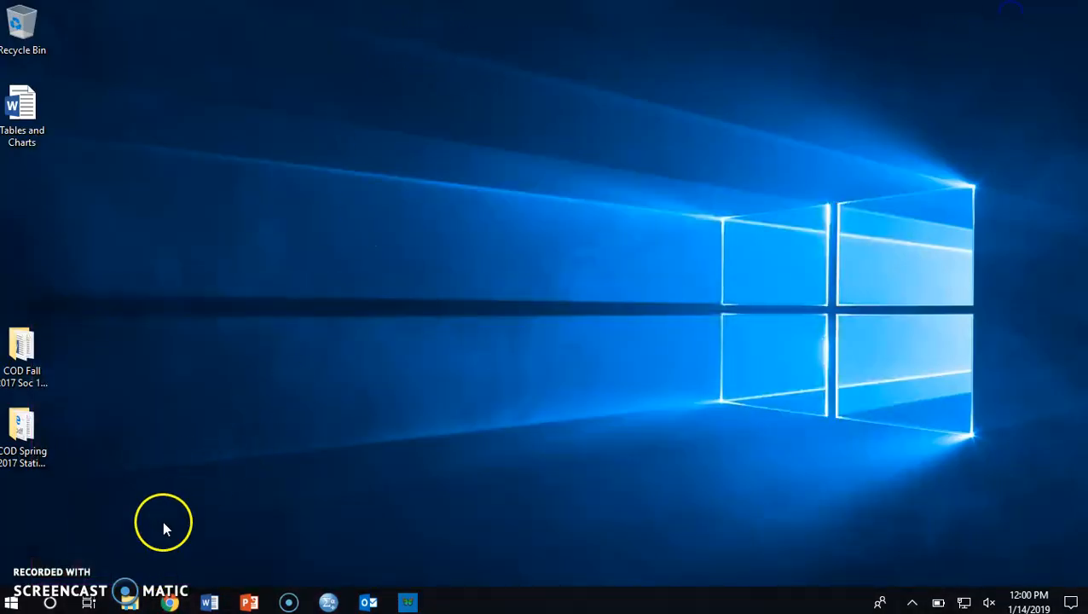